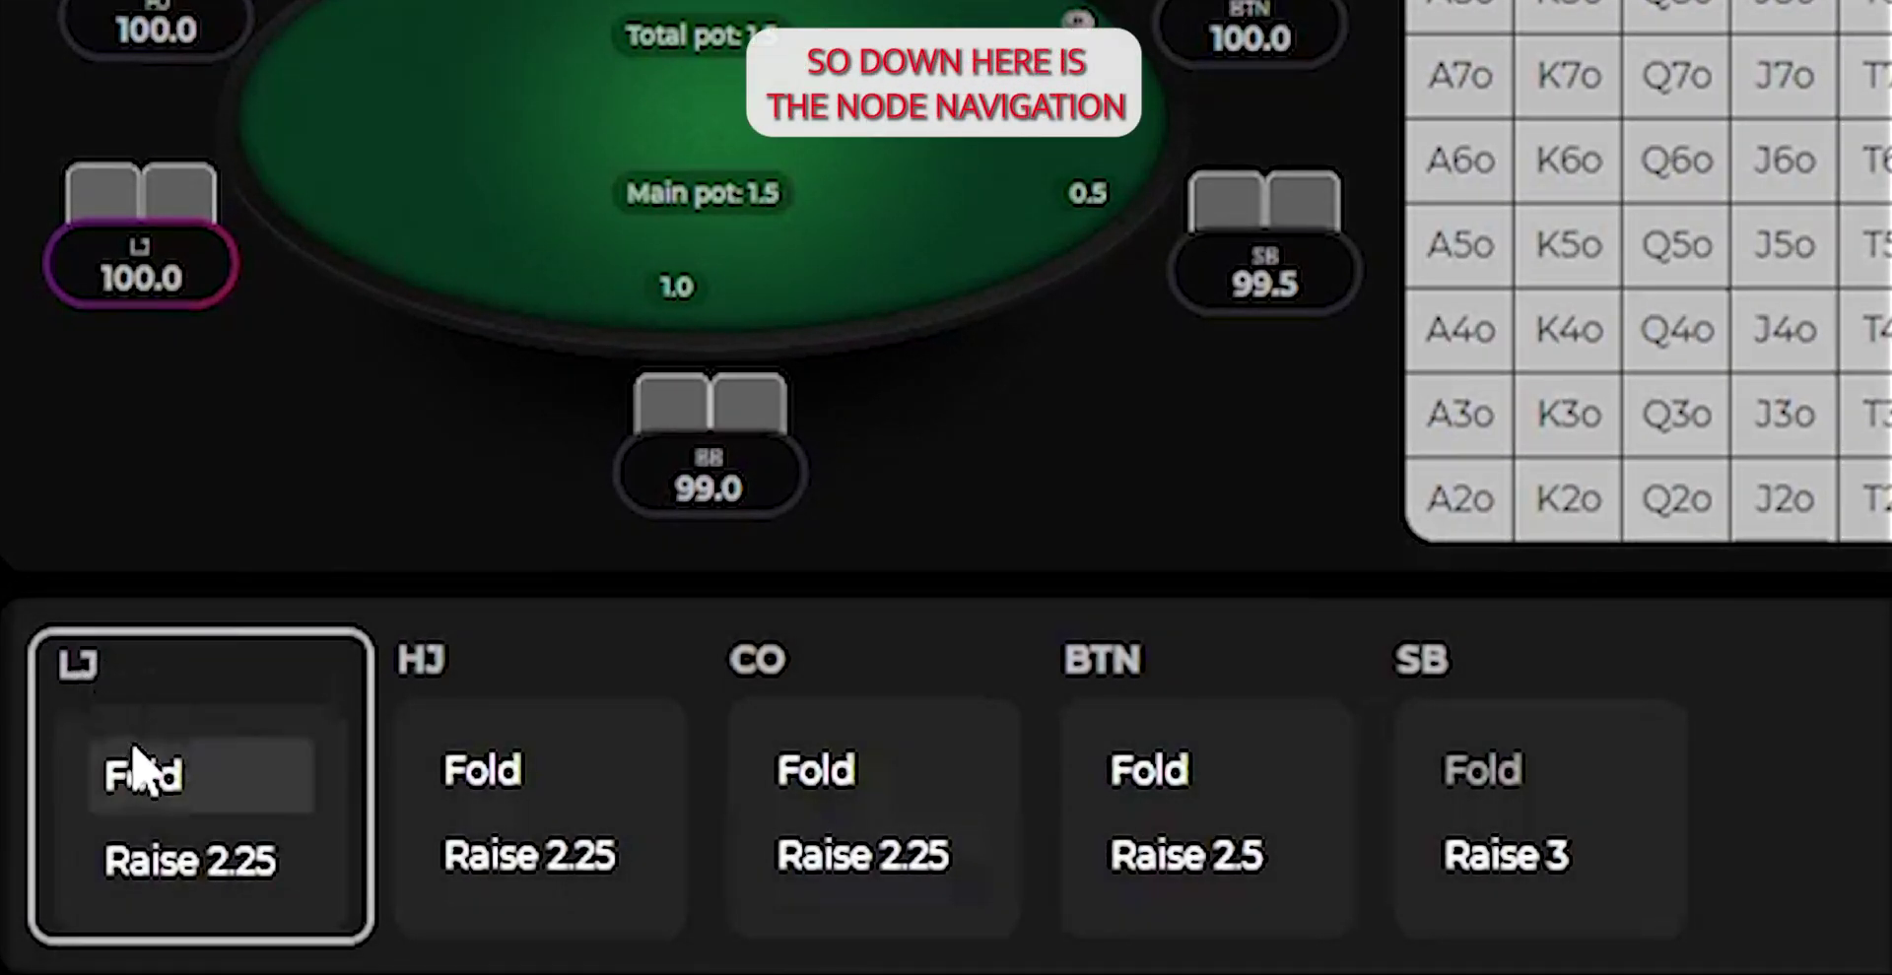
Build the preflop line with LJ, HJ, BTN and SB folding to a CO raise of 2.25, and inspect Q8s for BB
{"action": "left_click", "coordinate": [266, 789]}
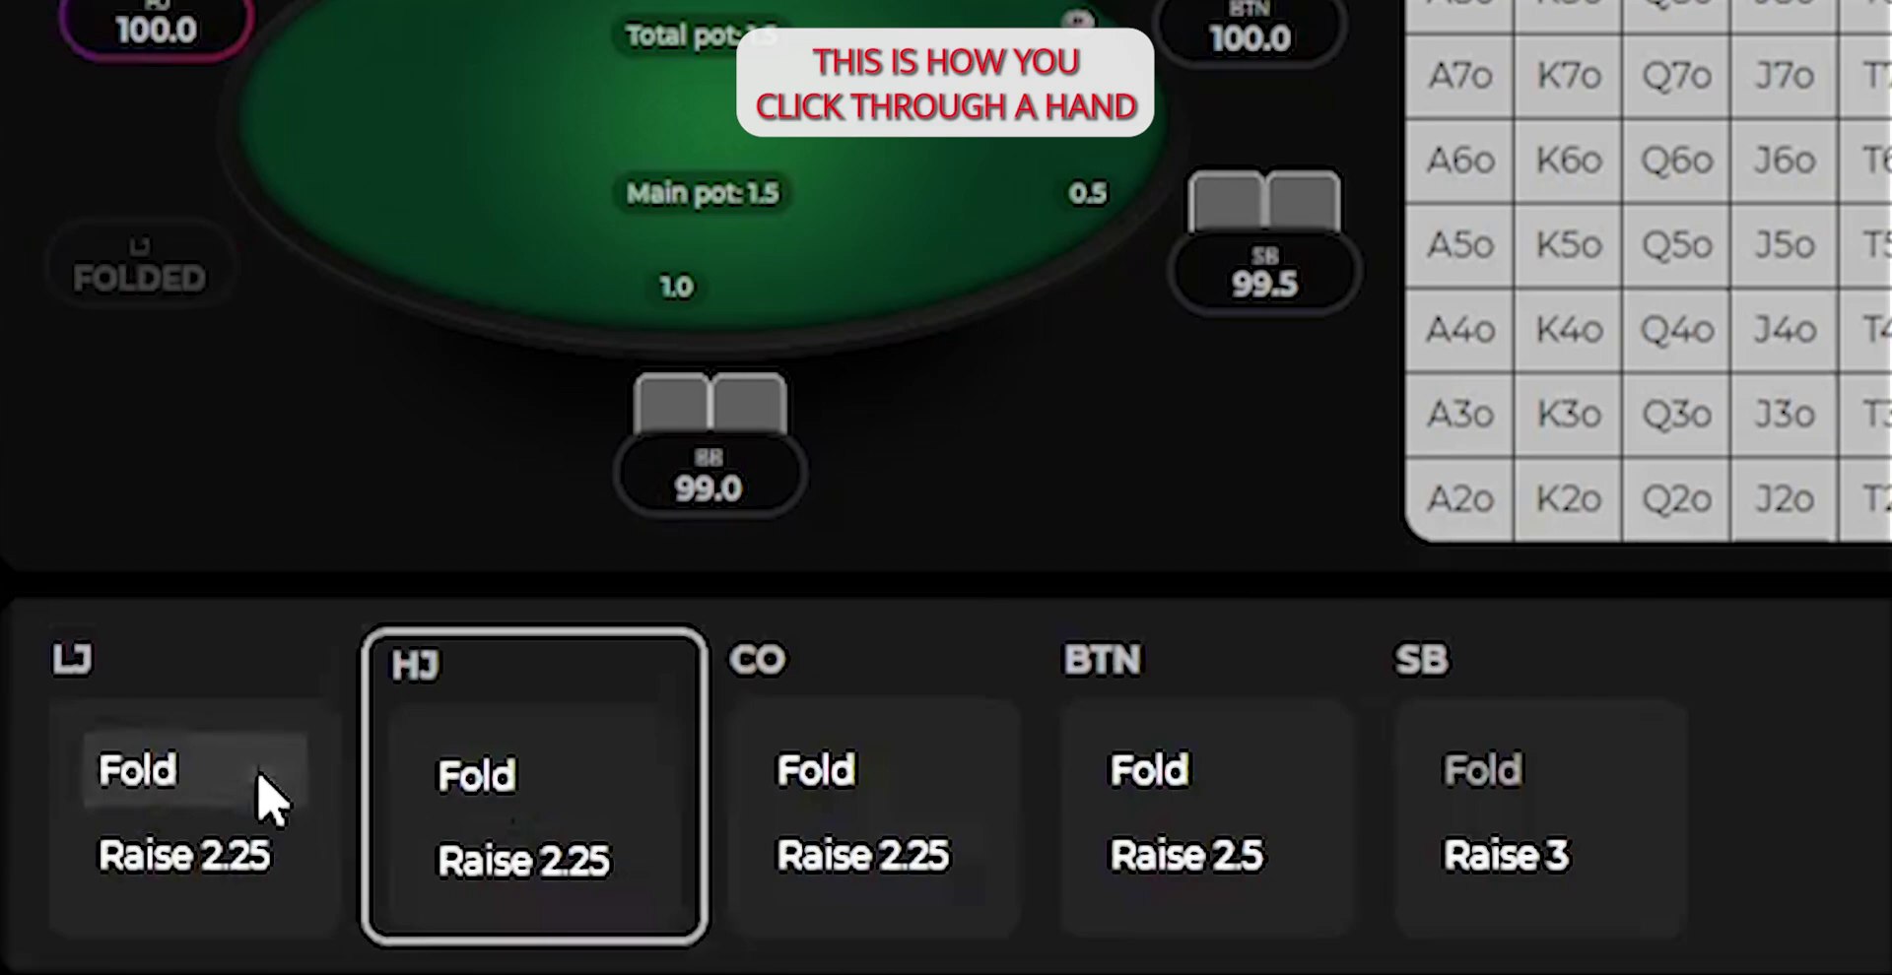
{"action": "left_click", "coordinate": [451, 783]}
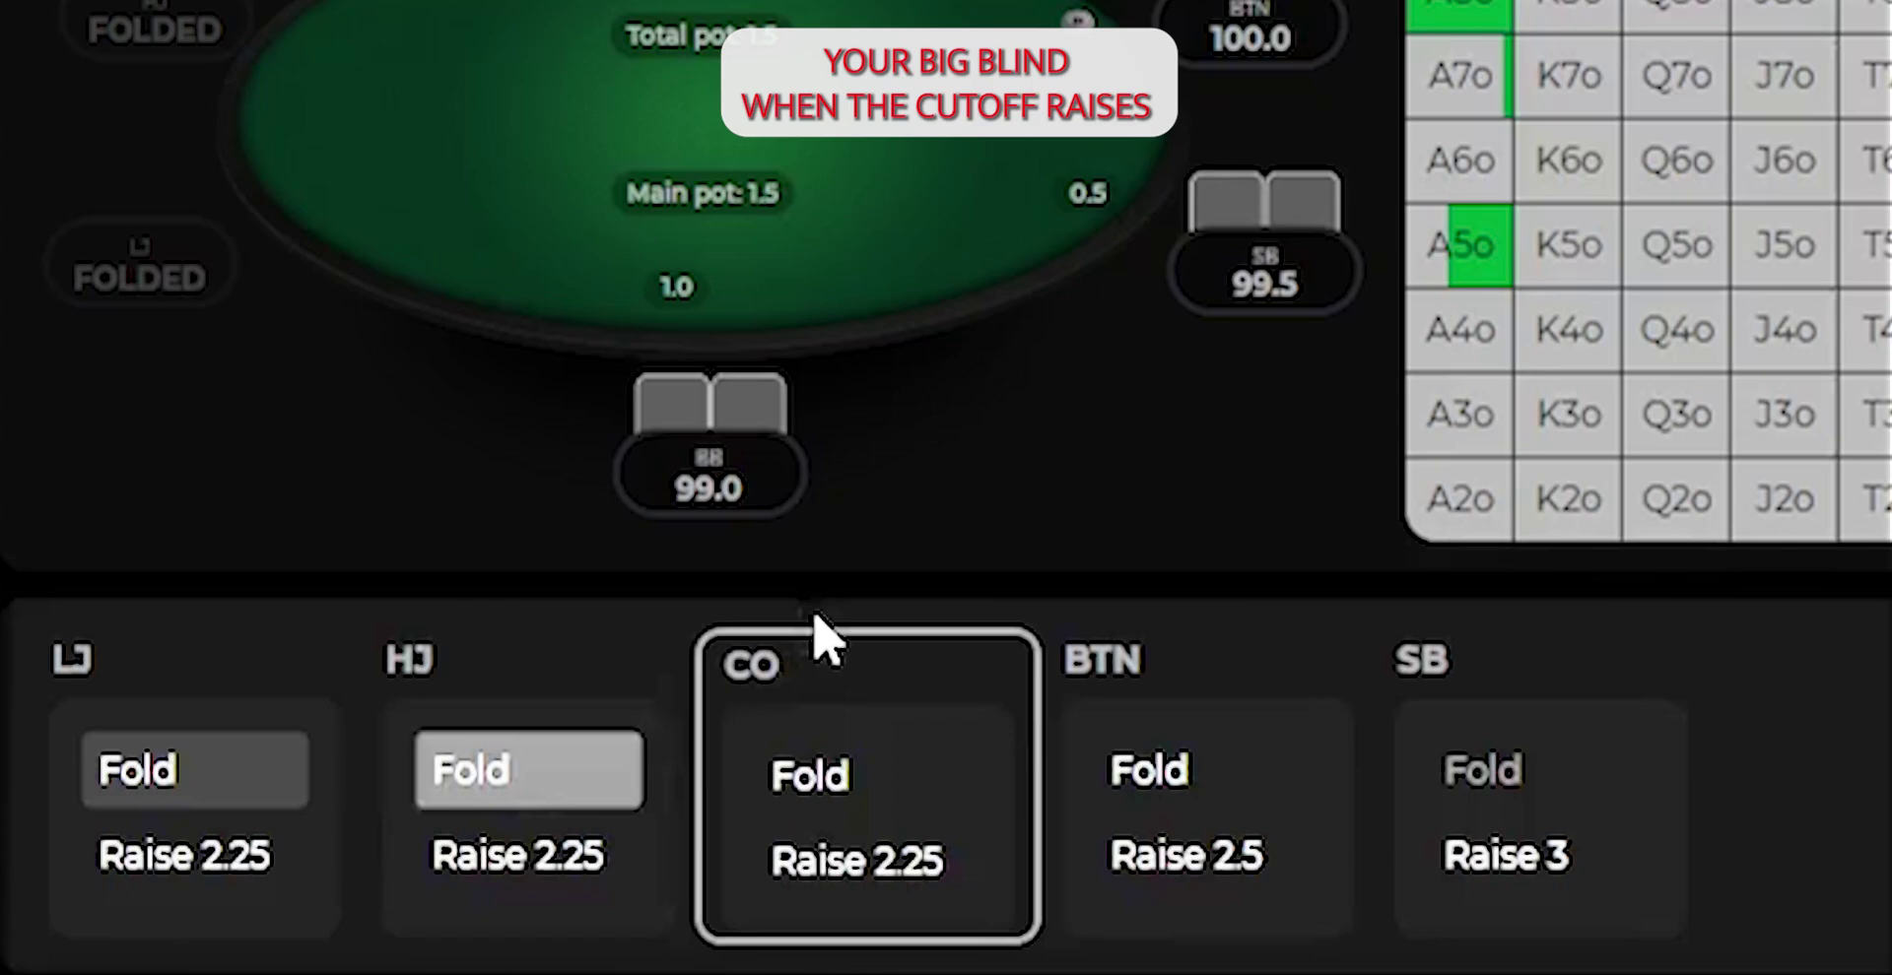
{"action": "left_click", "coordinate": [907, 866]}
{"action": "left_click", "coordinate": [911, 699]}
{"action": "left_click", "coordinate": [1190, 703]}
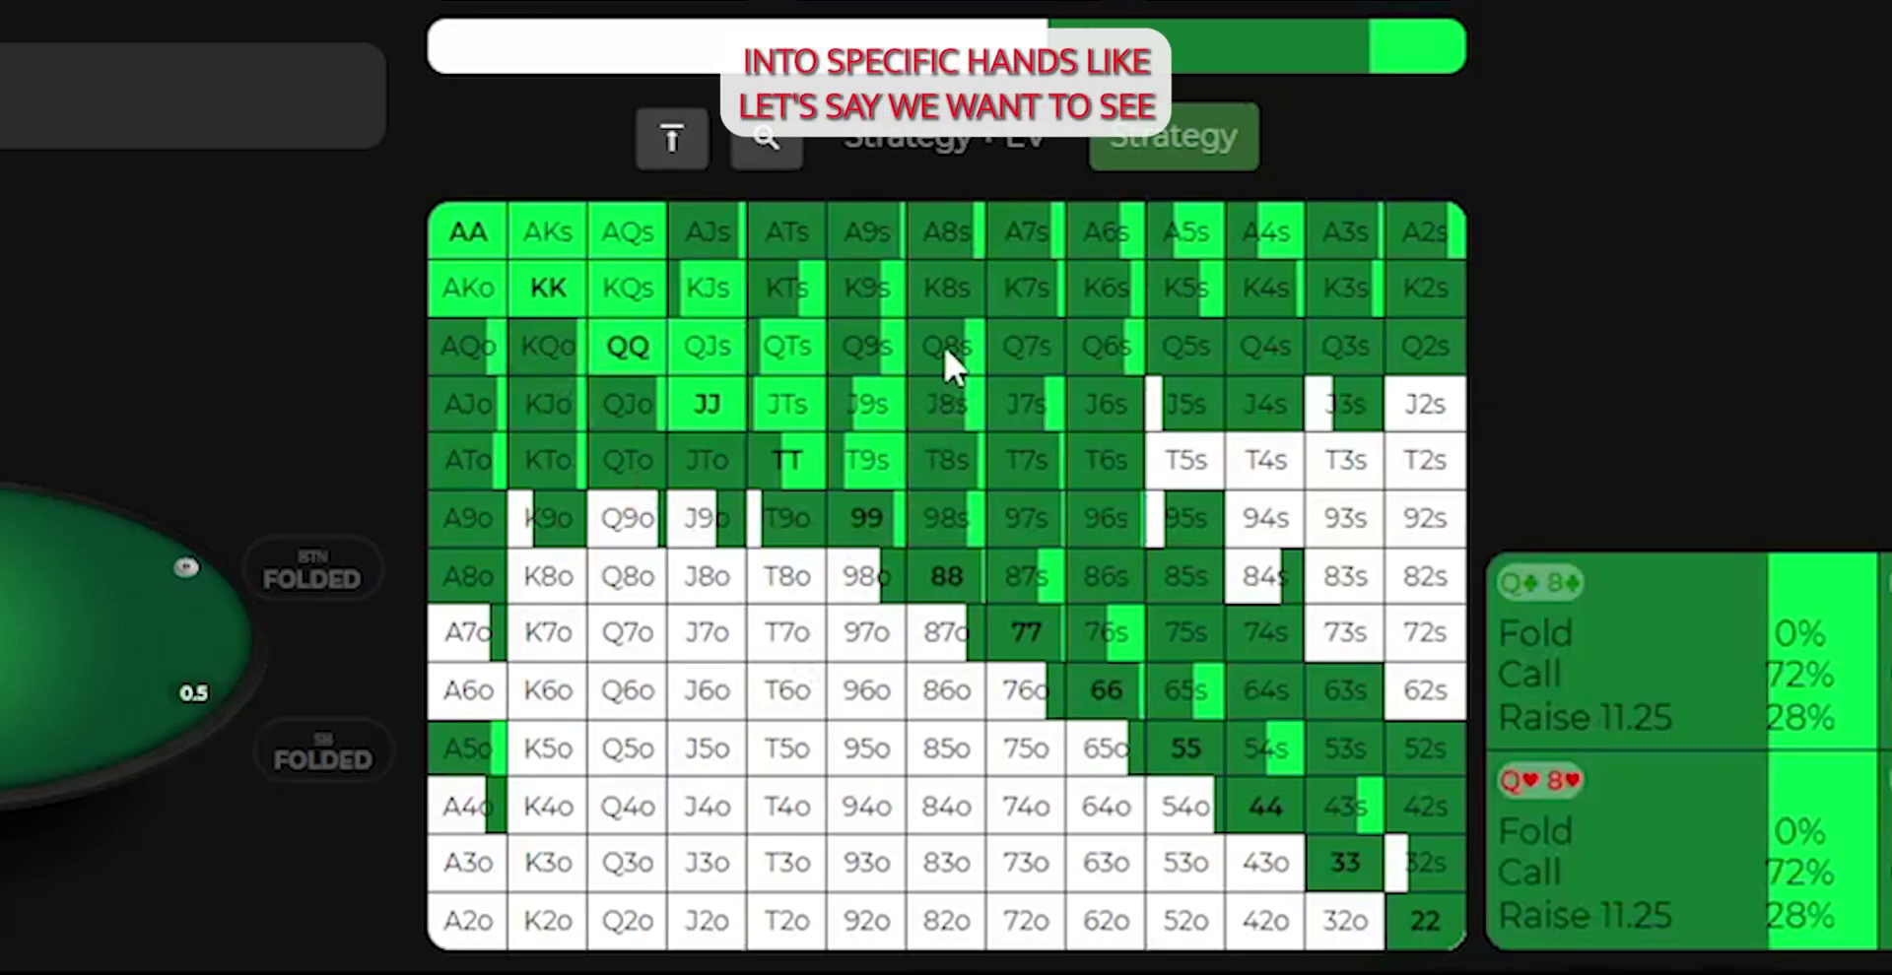
{"action": "left_click", "coordinate": [943, 345]}
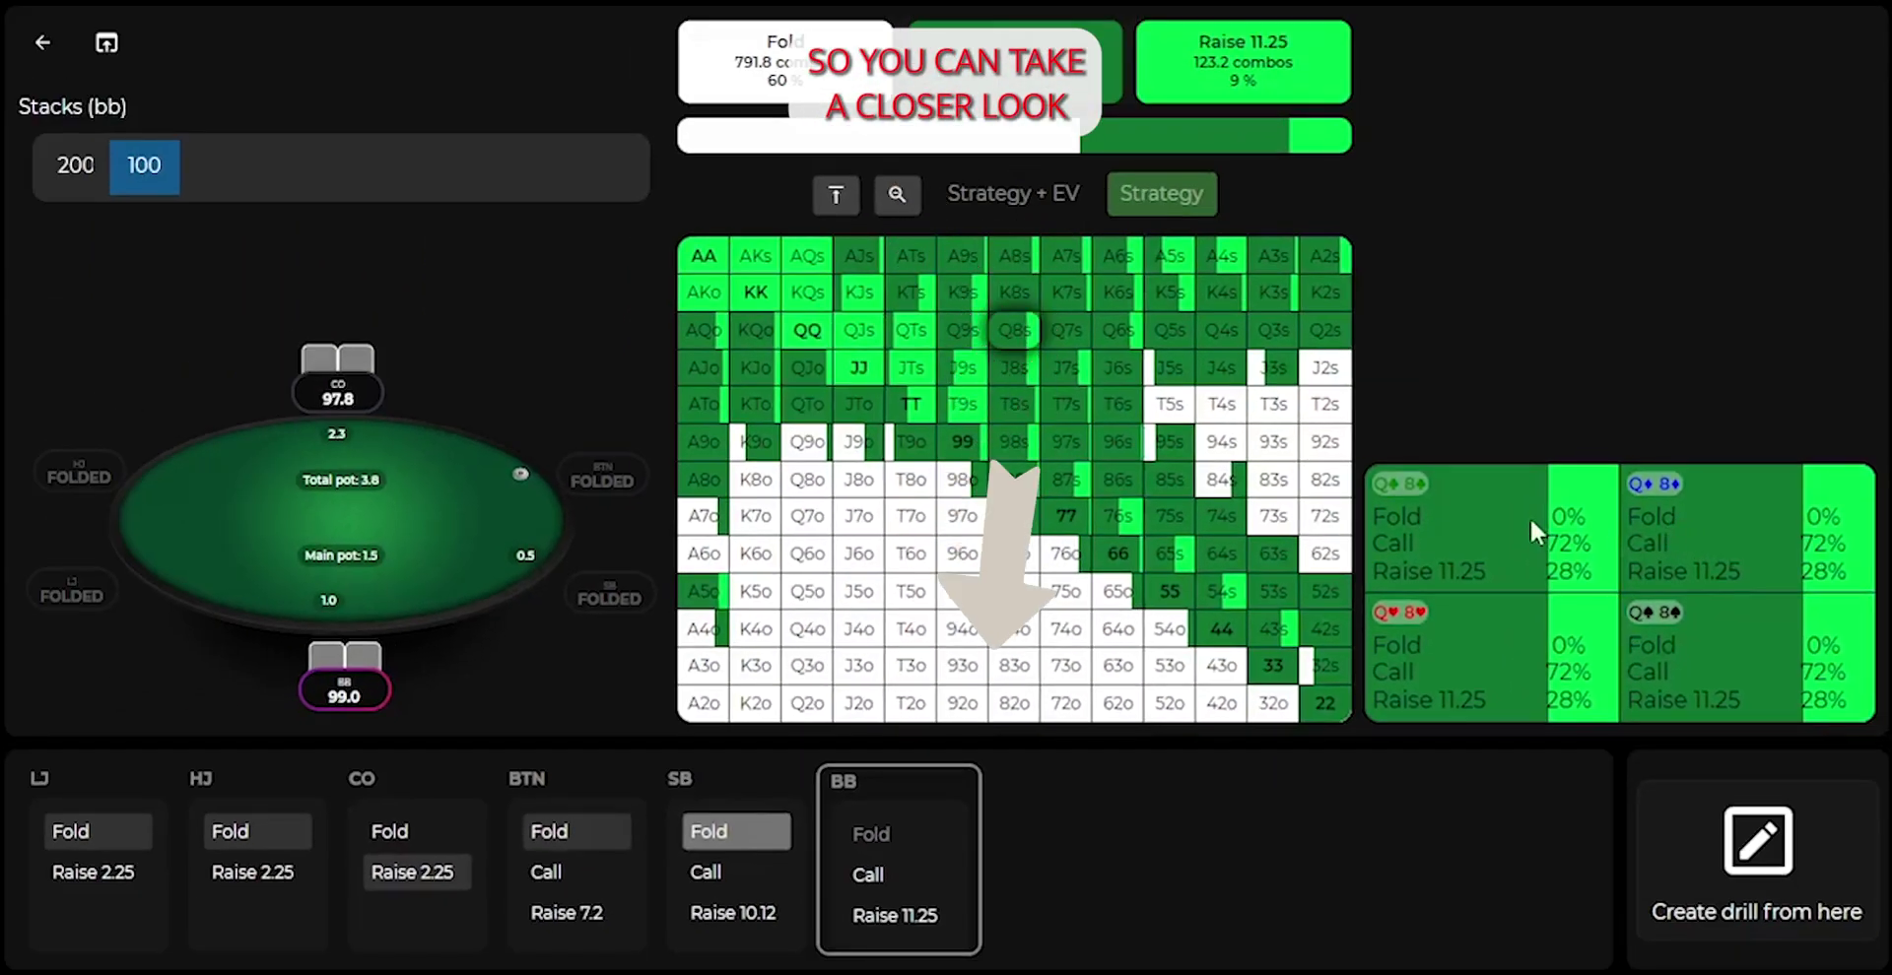
Have BB call, search the flops for k72 and choose the K72 flop with three different suits
{"action": "left_click", "coordinate": [867, 874]}
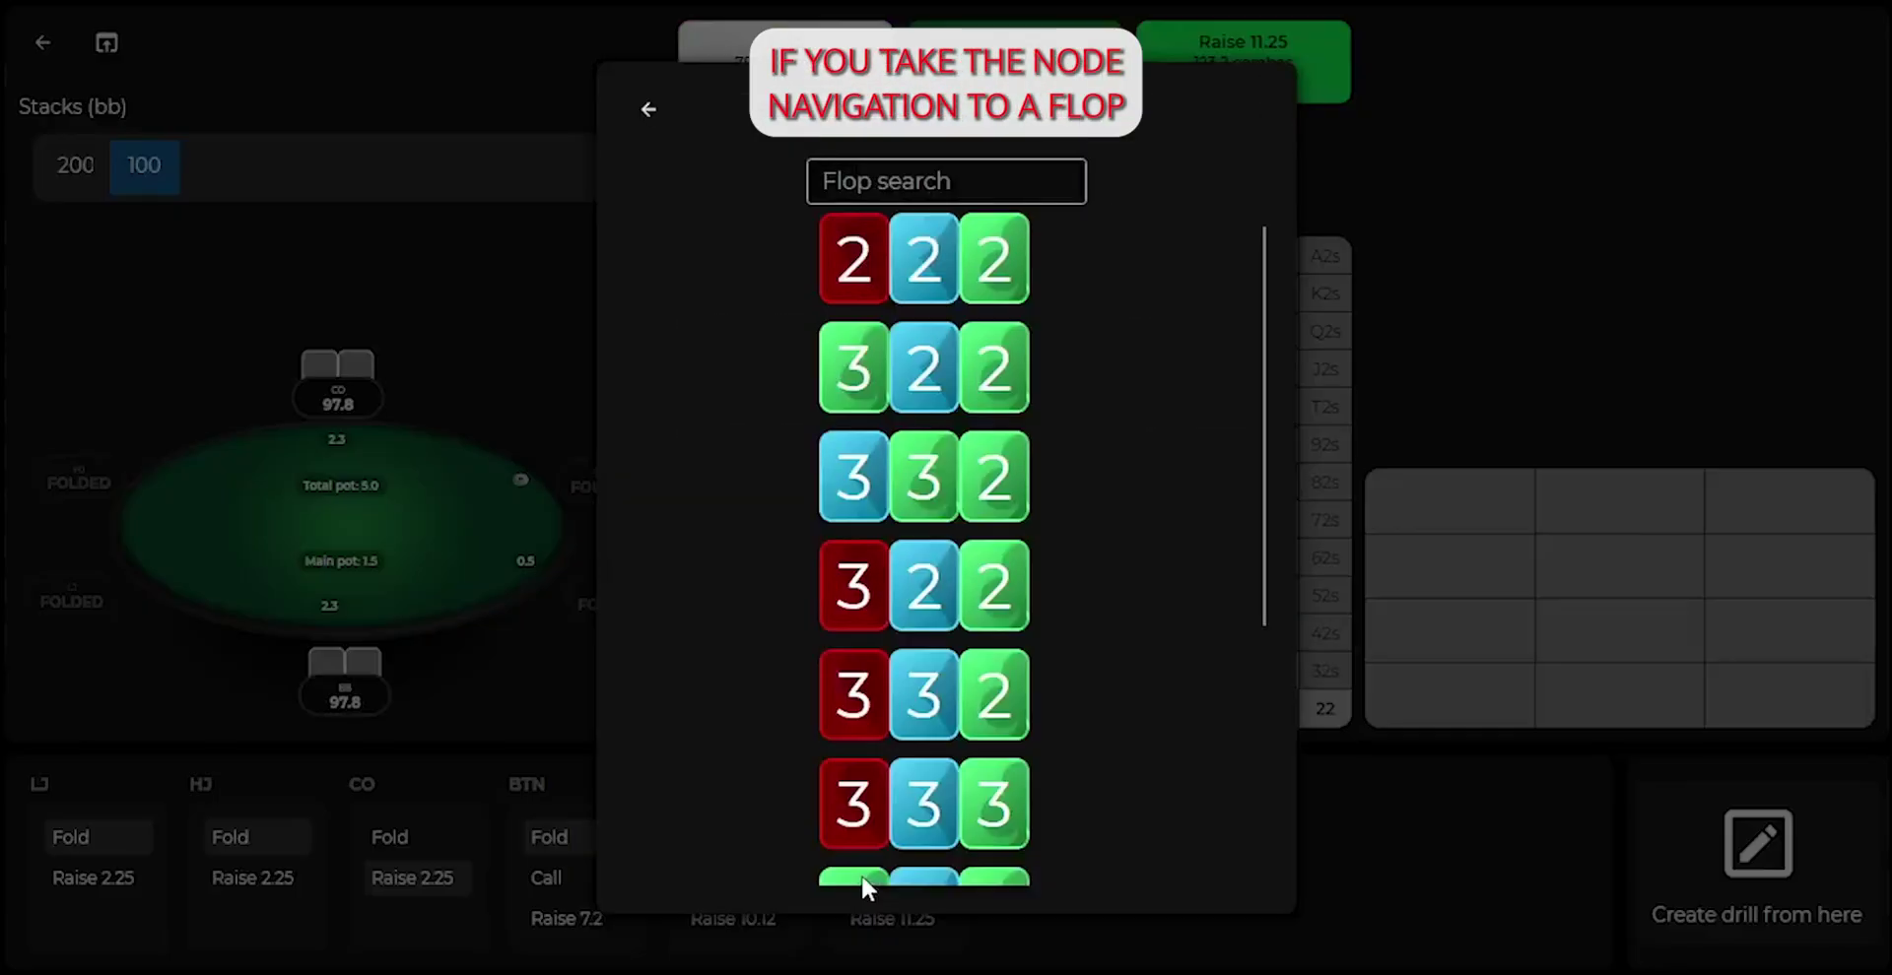
{"action": "scroll", "coordinate": [958, 556], "scroll_direction": "down", "scroll_amount": 3}
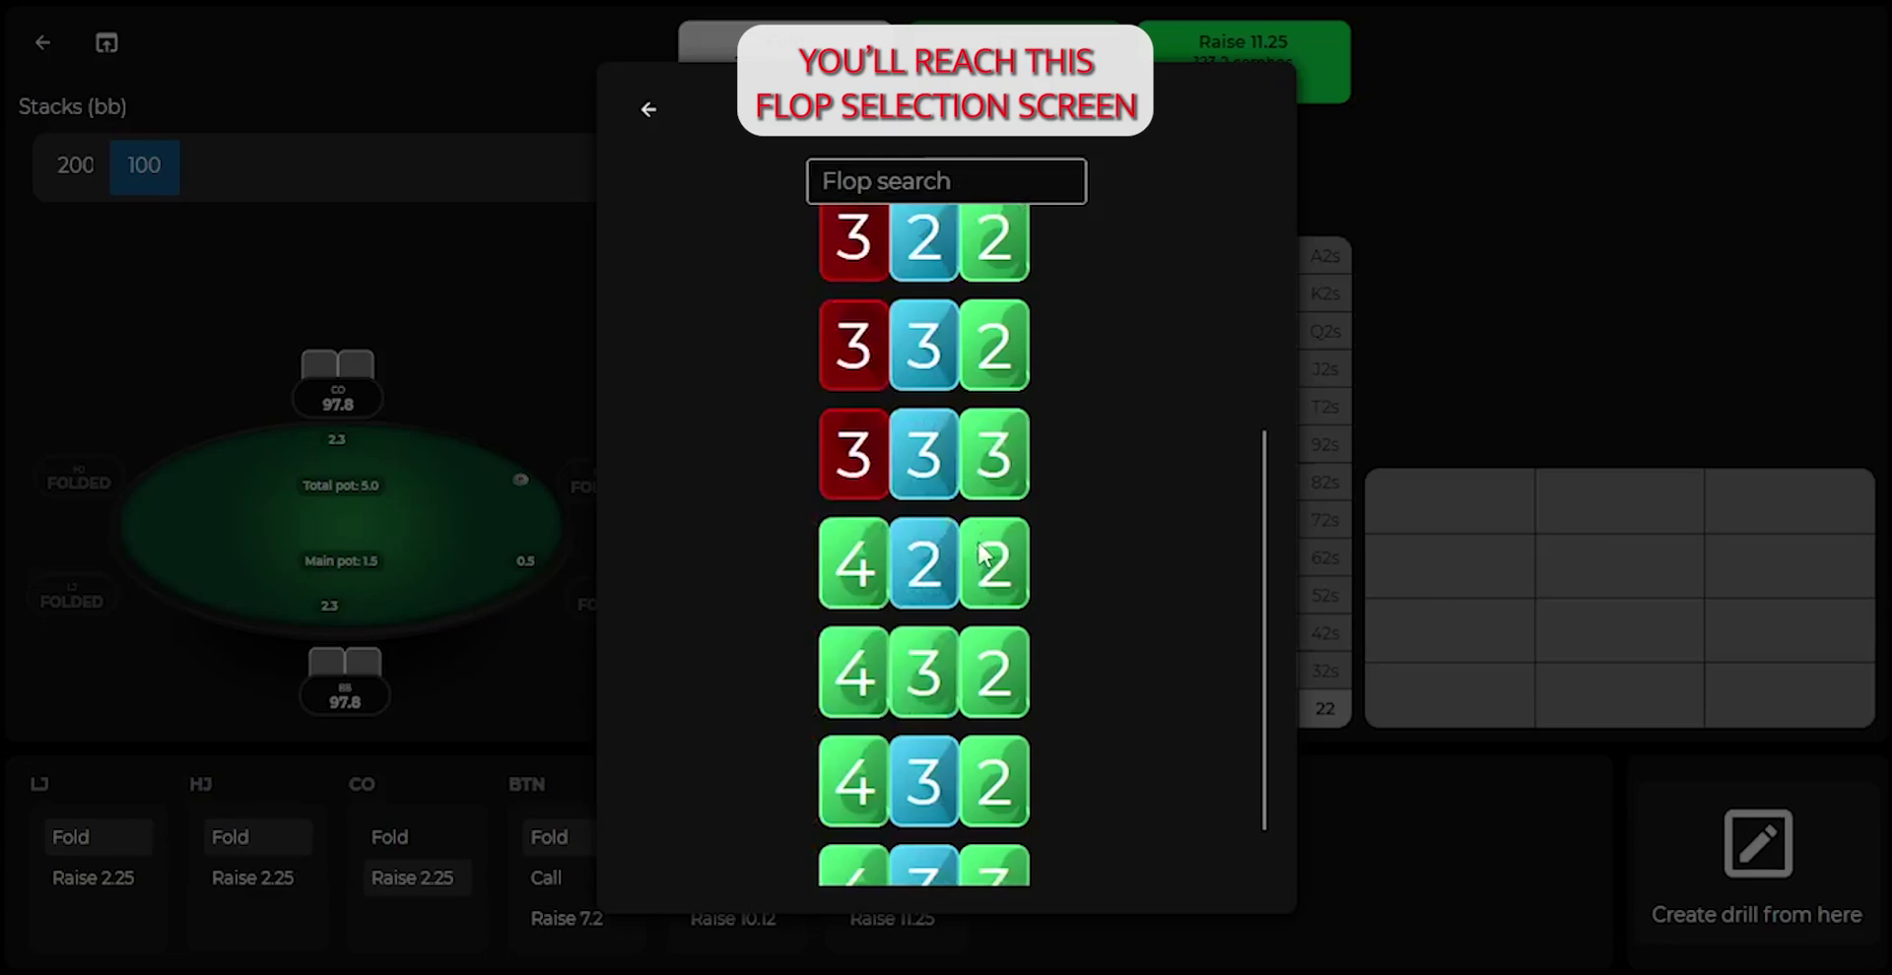
{"action": "scroll", "coordinate": [958, 556], "scroll_direction": "up", "scroll_amount": 3}
{"action": "left_click", "coordinate": [1000, 190]}
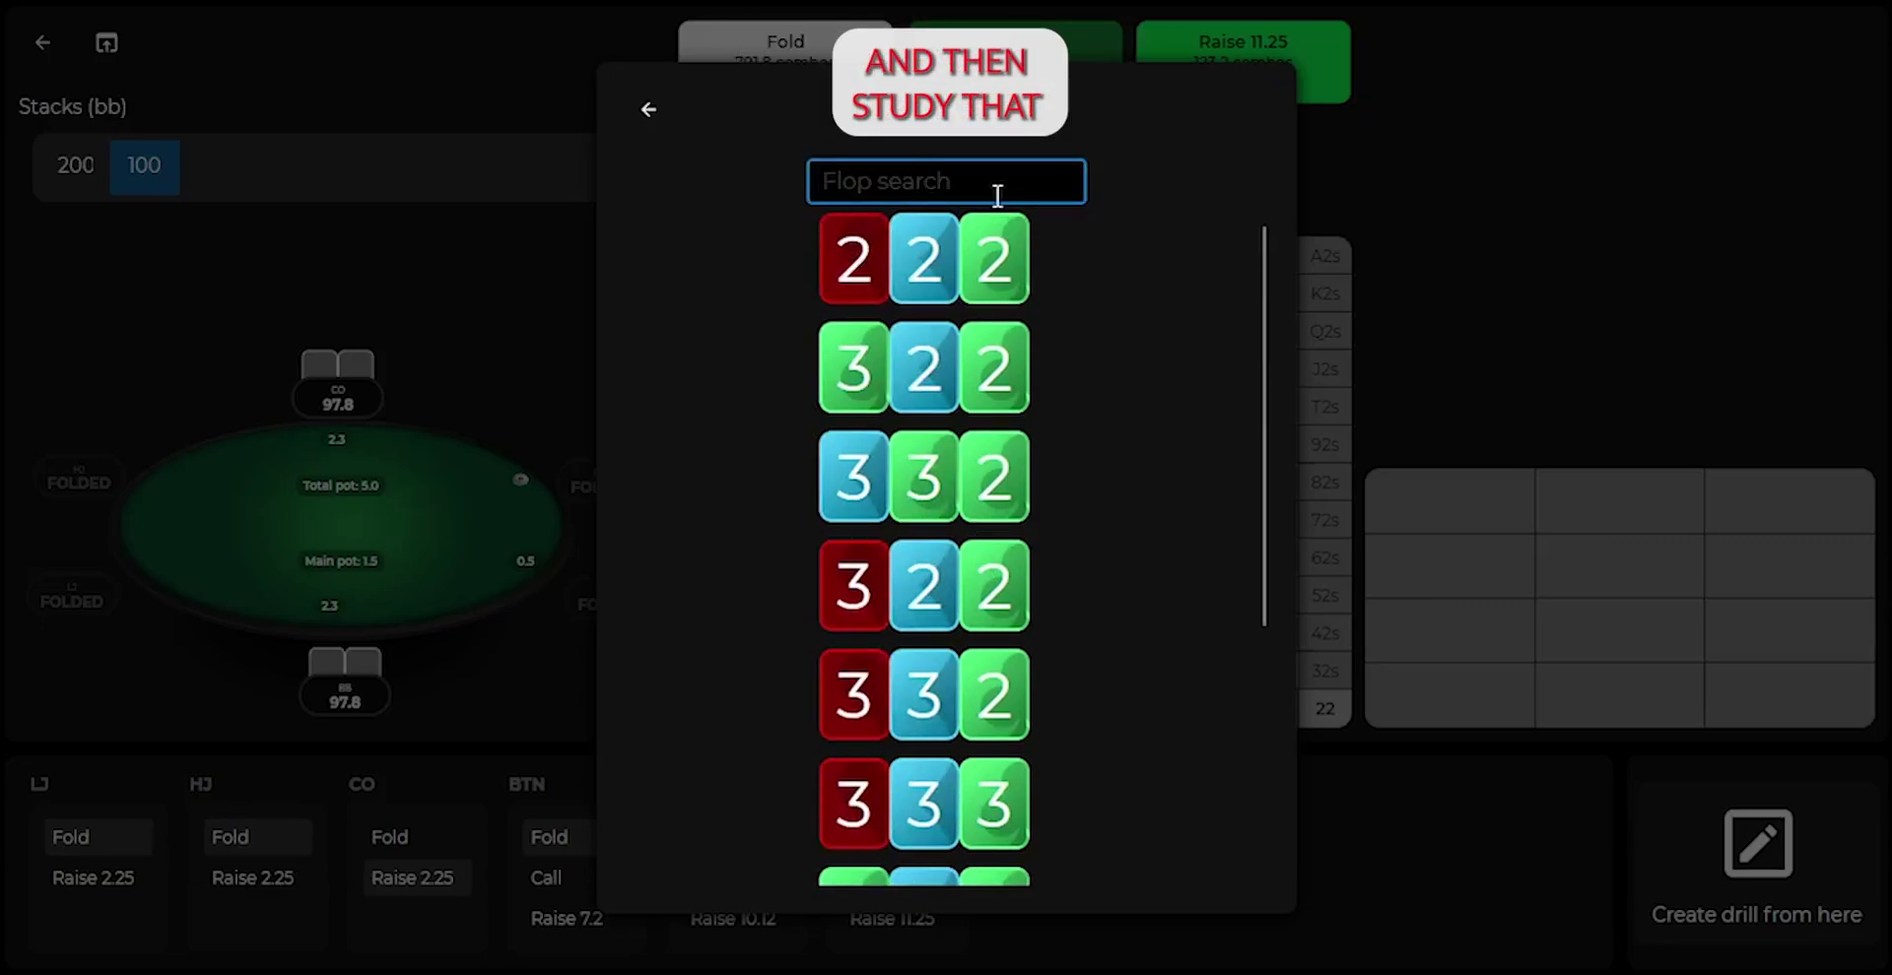
{"action": "type", "text": "k72"}
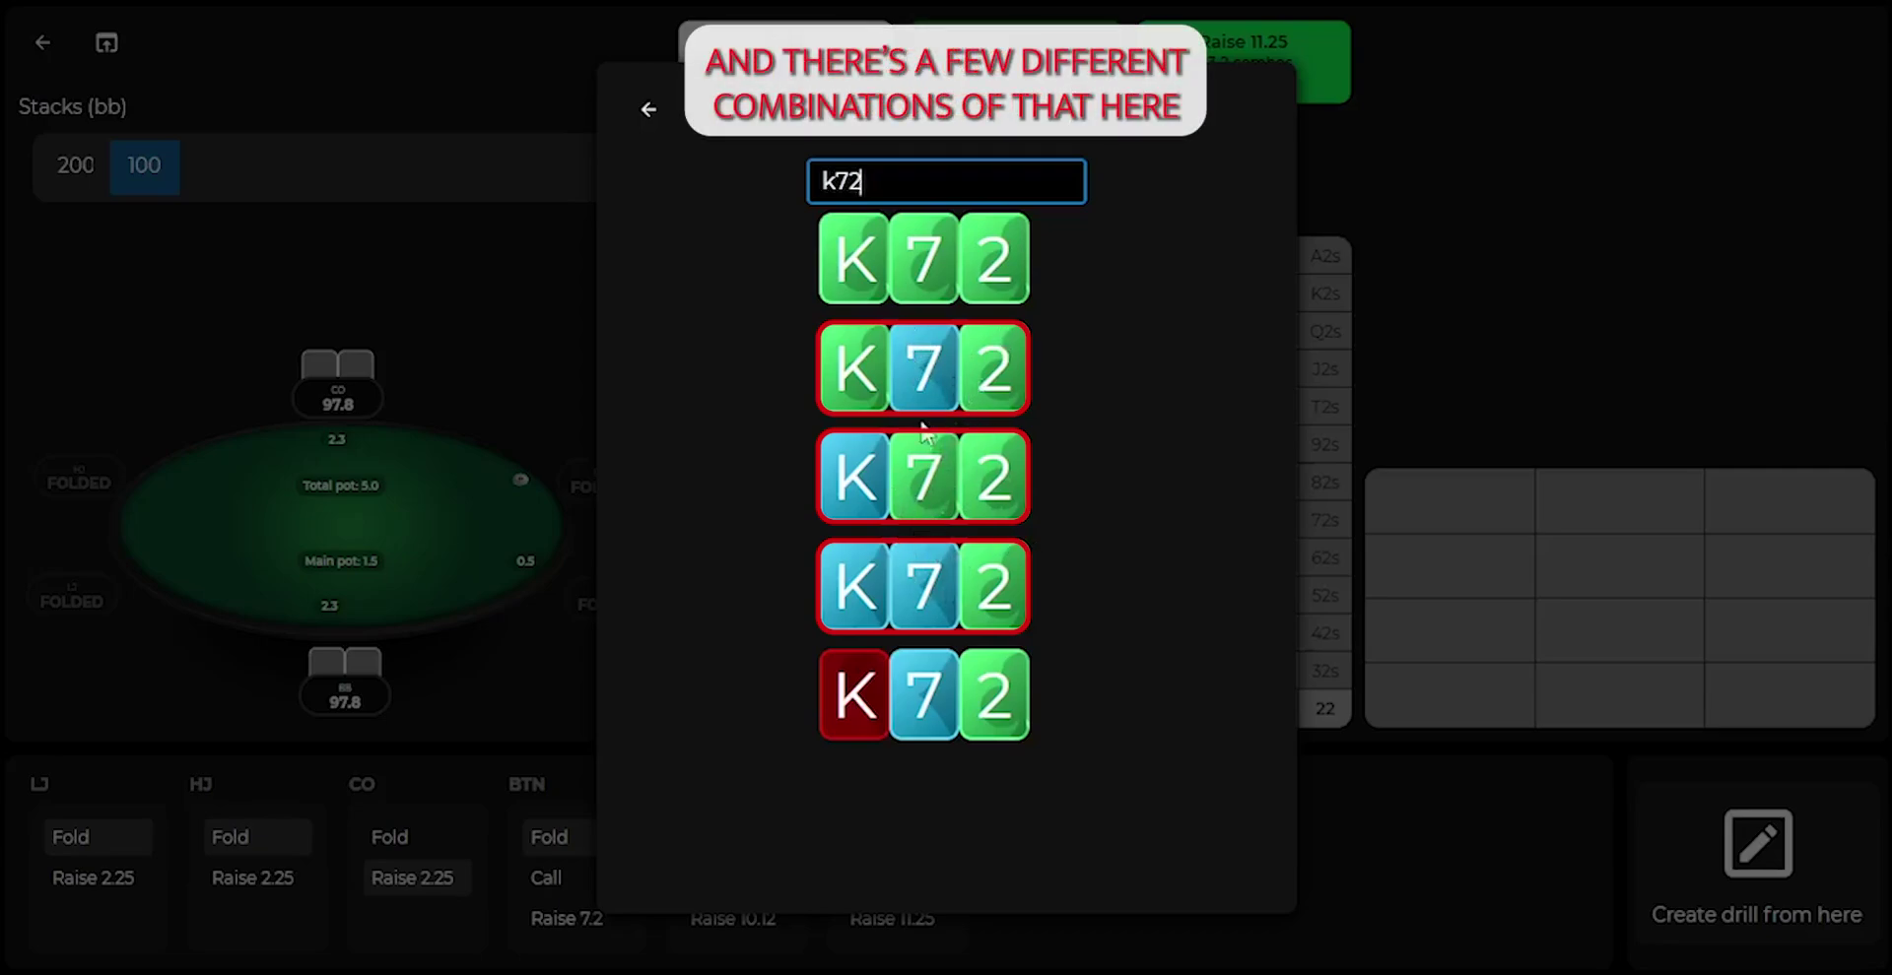
{"action": "left_click", "coordinate": [901, 705]}
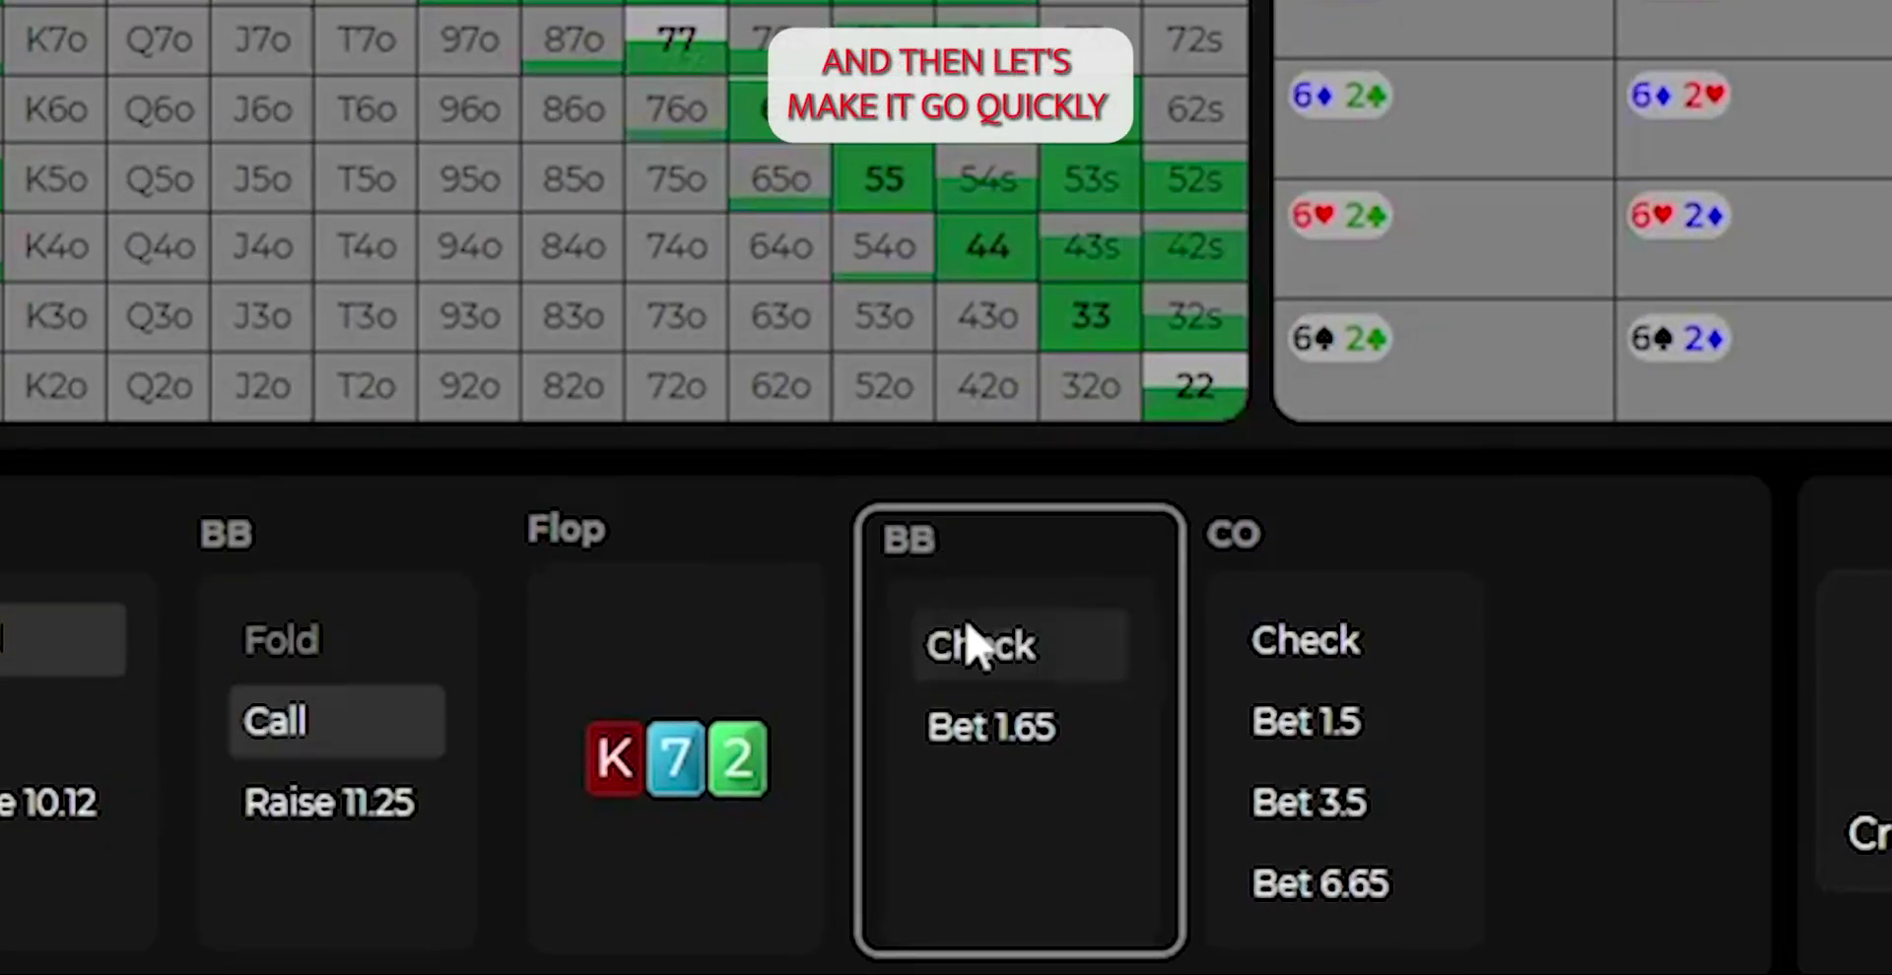
Build the flop line with BB checking, CO betting 1.5 and BB calling
{"action": "left_click", "coordinate": [969, 645]}
{"action": "left_click", "coordinate": [1253, 729]}
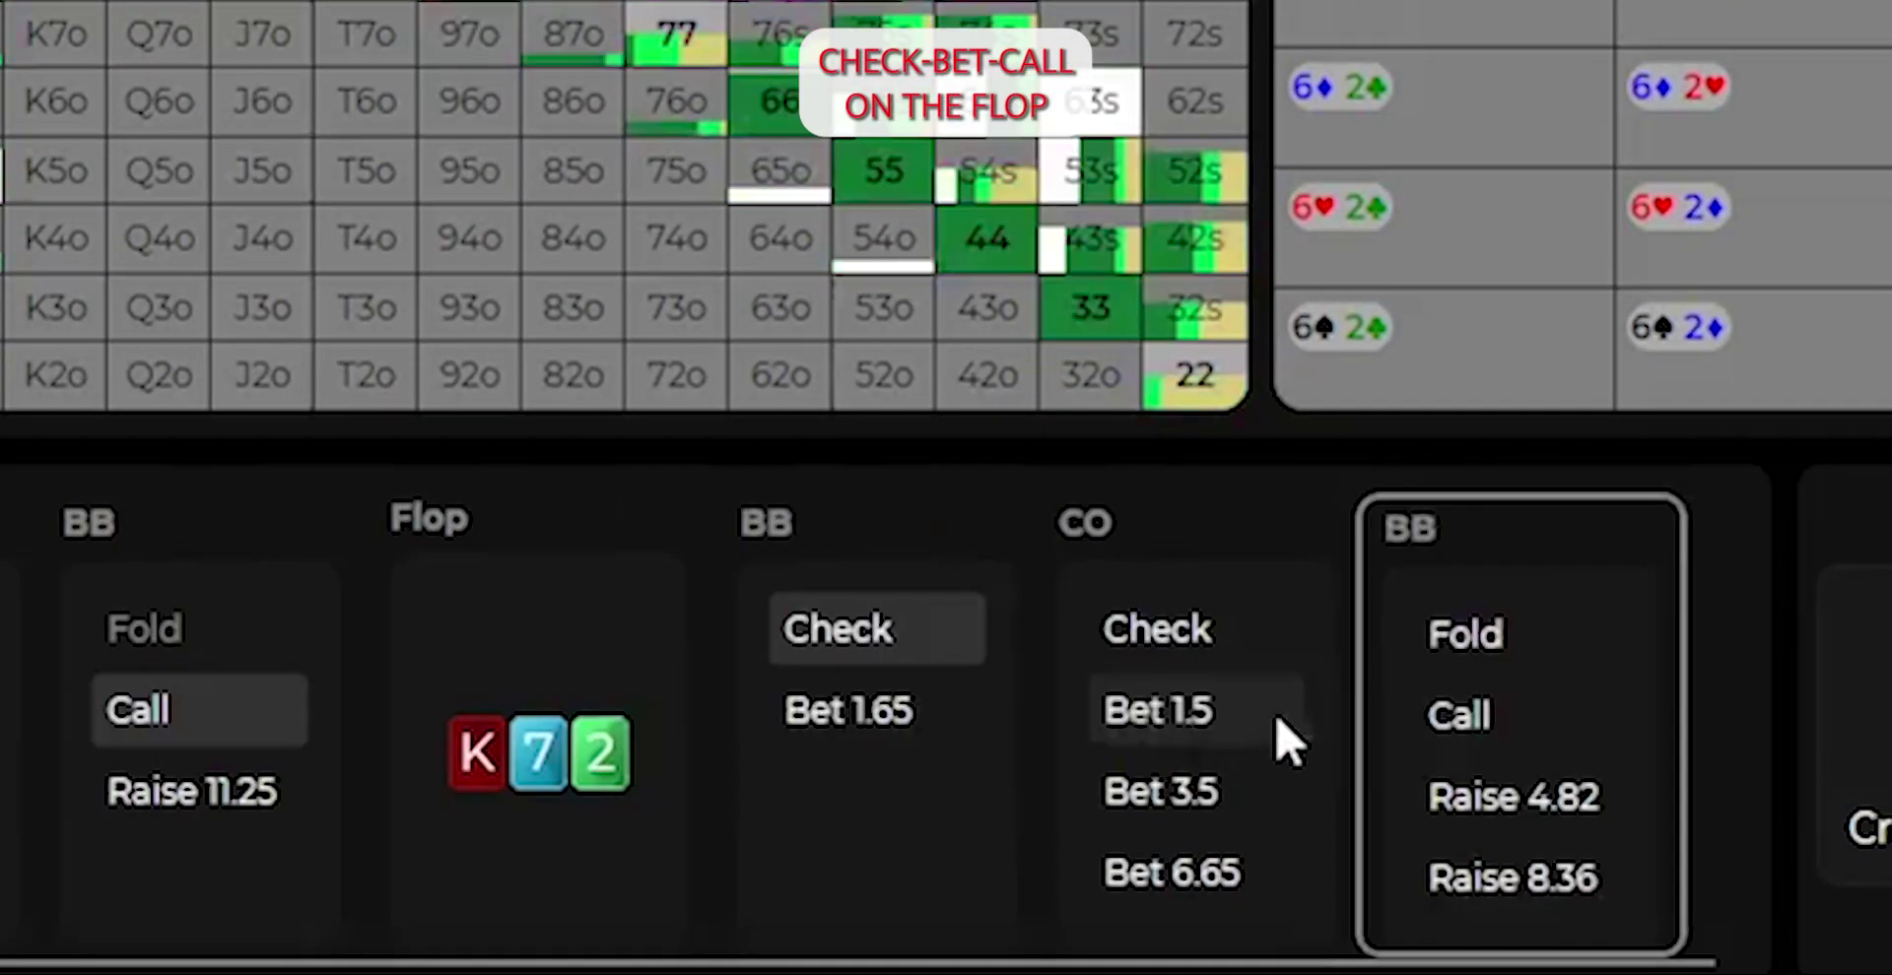
{"action": "left_click", "coordinate": [1495, 718]}
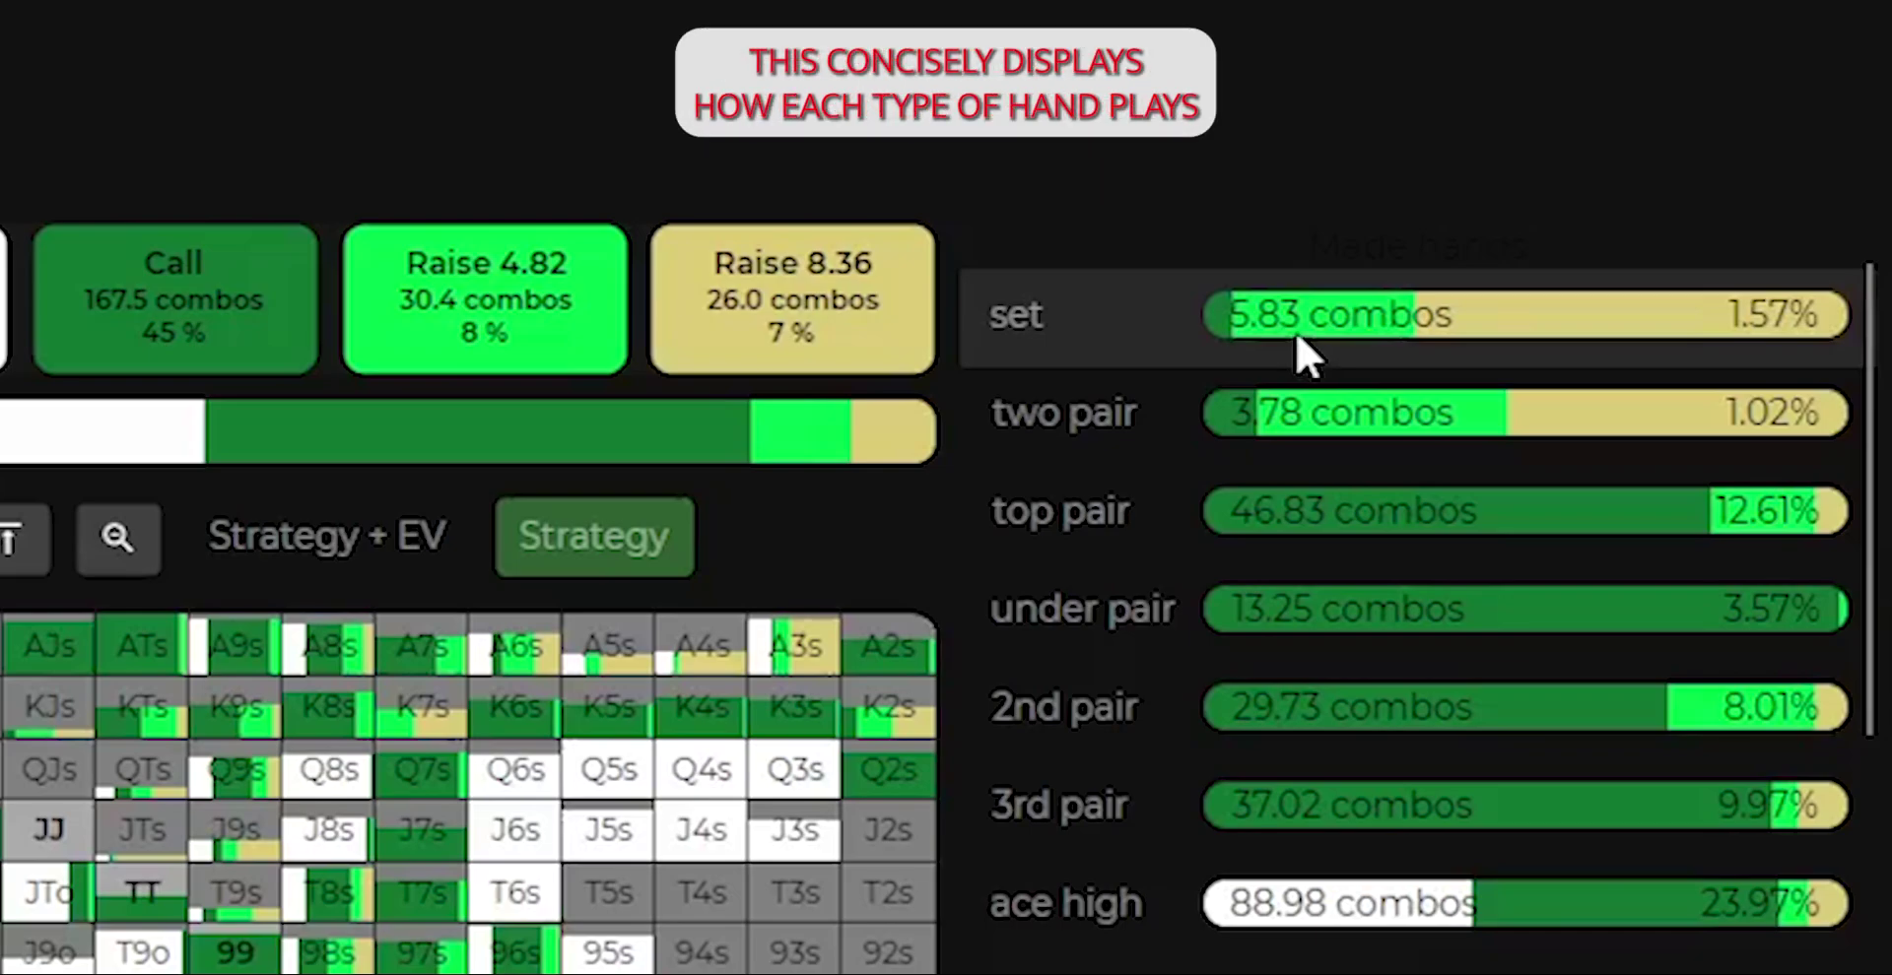
Examine how each made-hand category, from sets downward, plays for BB facing the 1.5 flop bet
{"action": "scroll", "coordinate": [1297, 333], "scroll_direction": "down", "scroll_amount": 3}
{"action": "scroll", "coordinate": [1552, 847], "scroll_direction": "up", "scroll_amount": 3}
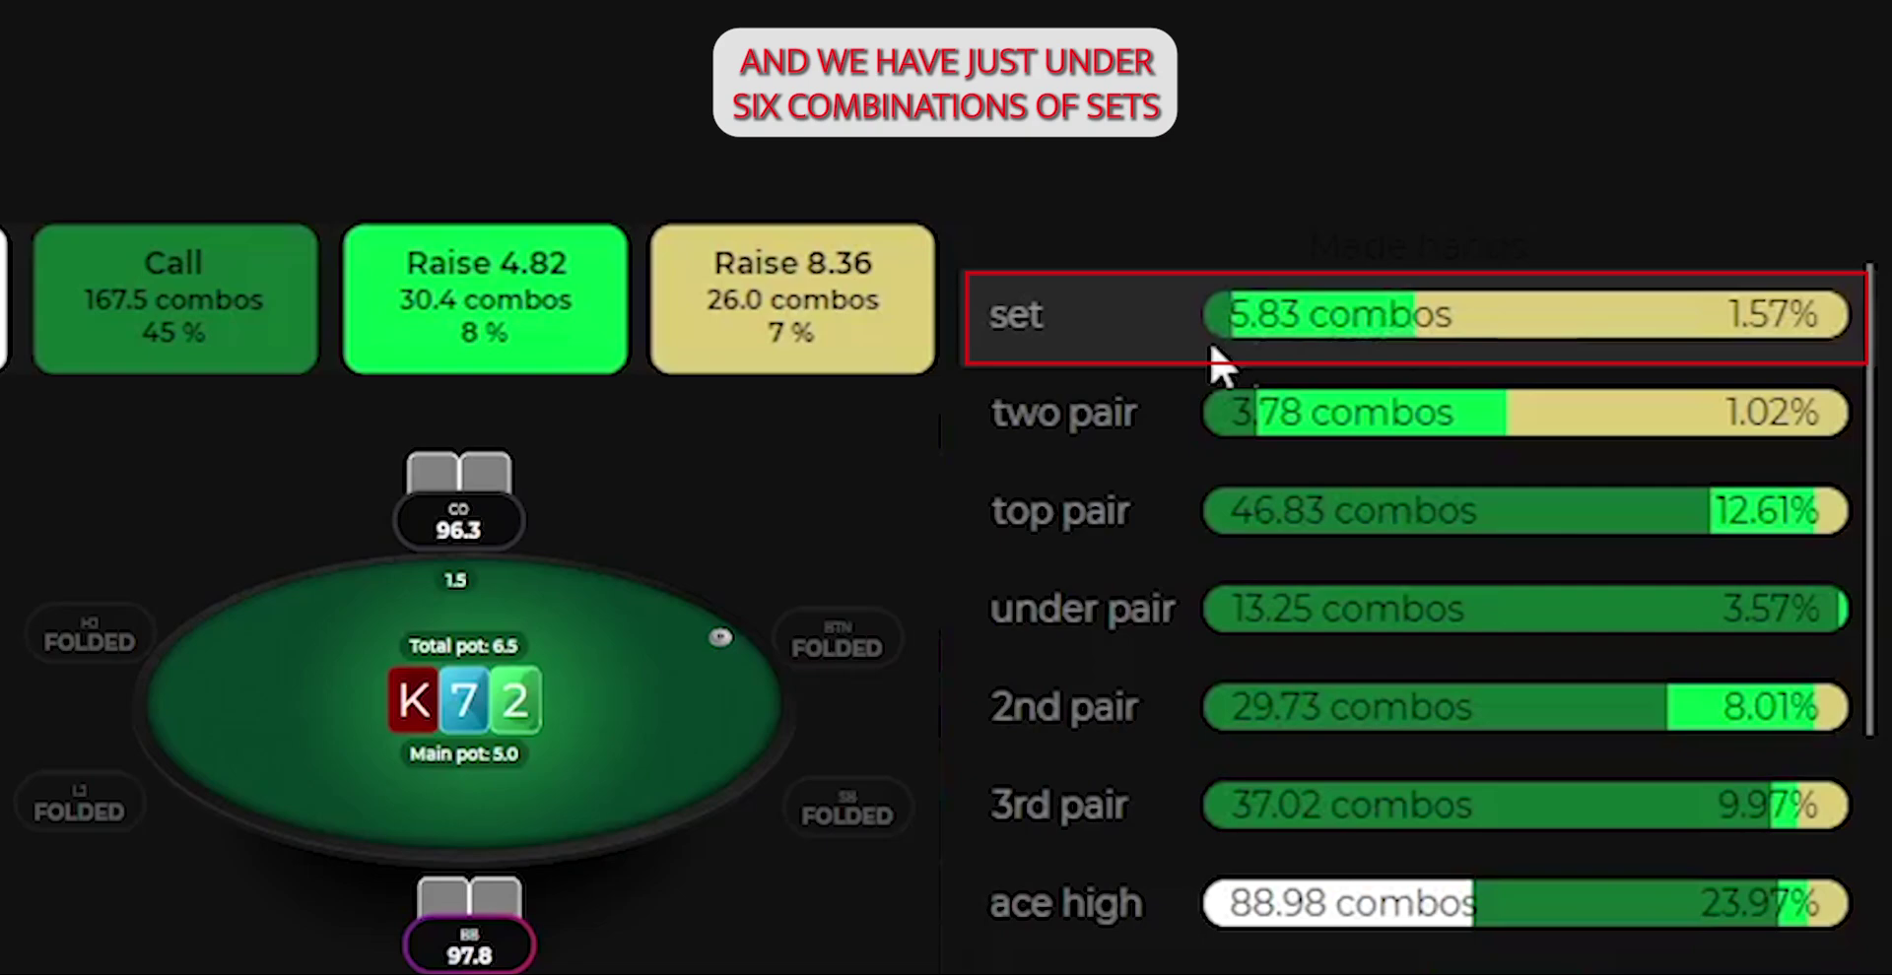
{"action": "left_click", "coordinate": [1497, 289]}
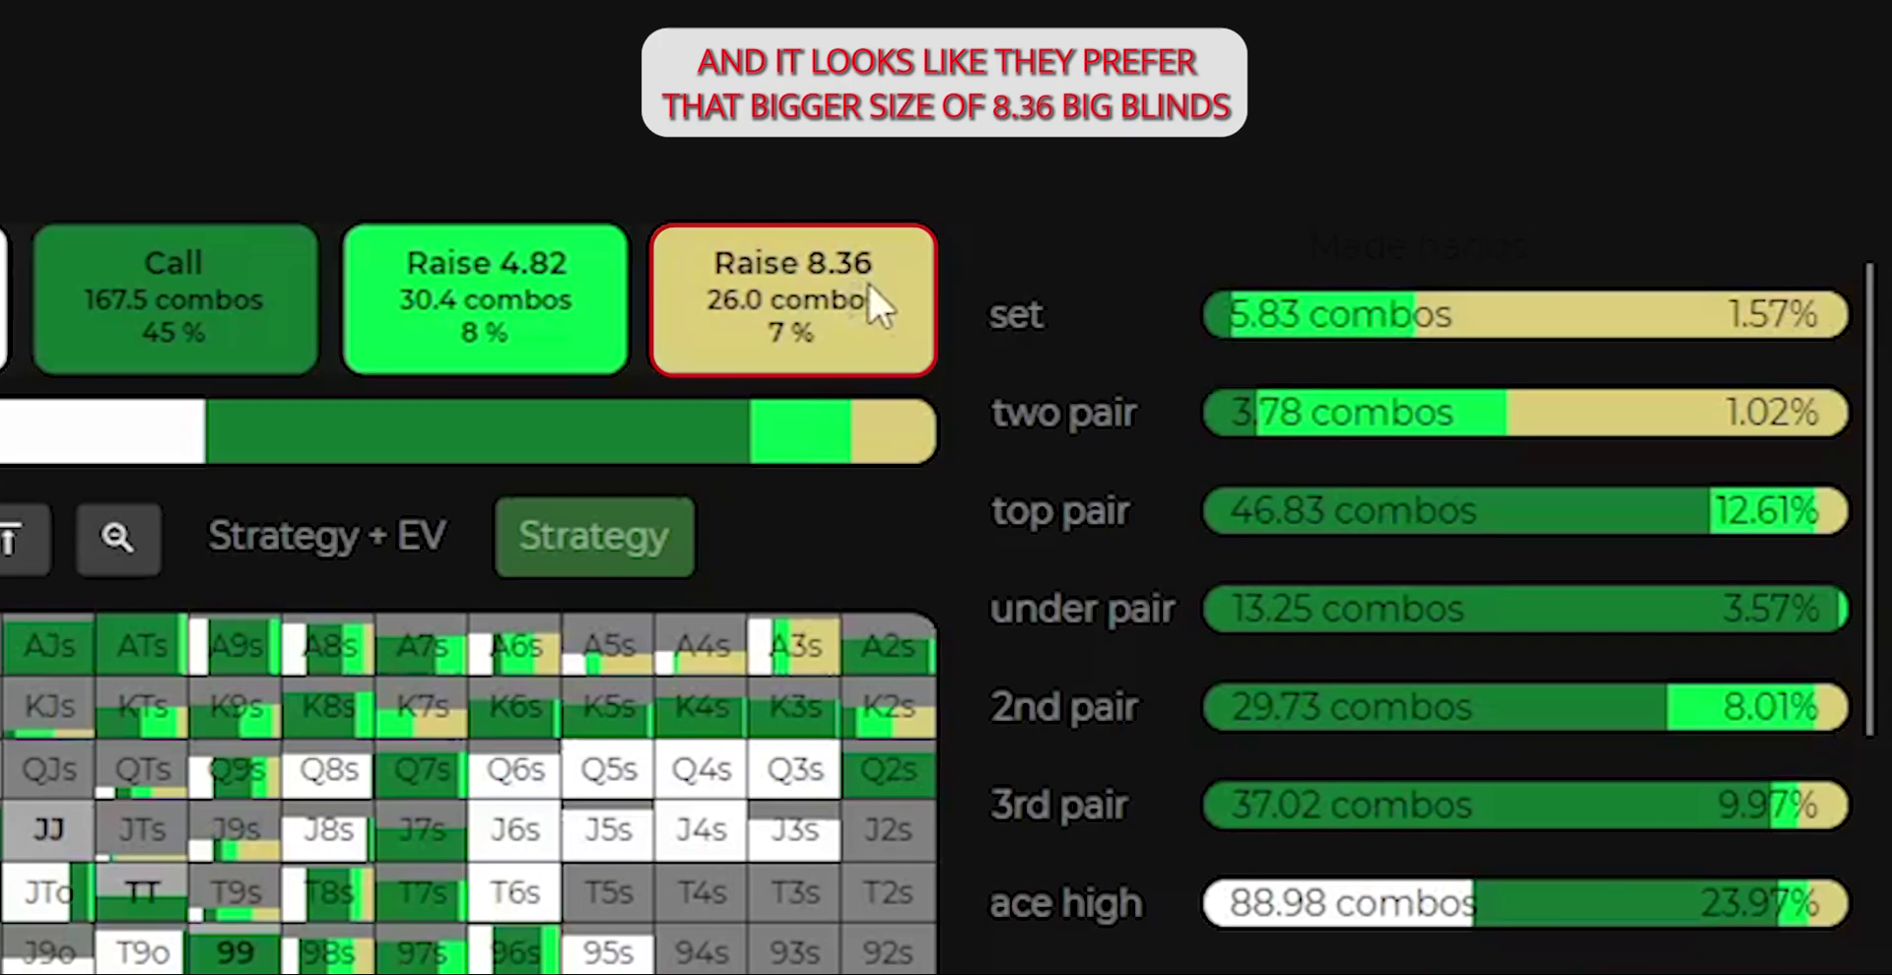
Filter the range to the "nothing" category, inspect hands such as Q9s, and clear the filter
{"action": "scroll", "coordinate": [1291, 542], "scroll_direction": "down", "scroll_amount": 2}
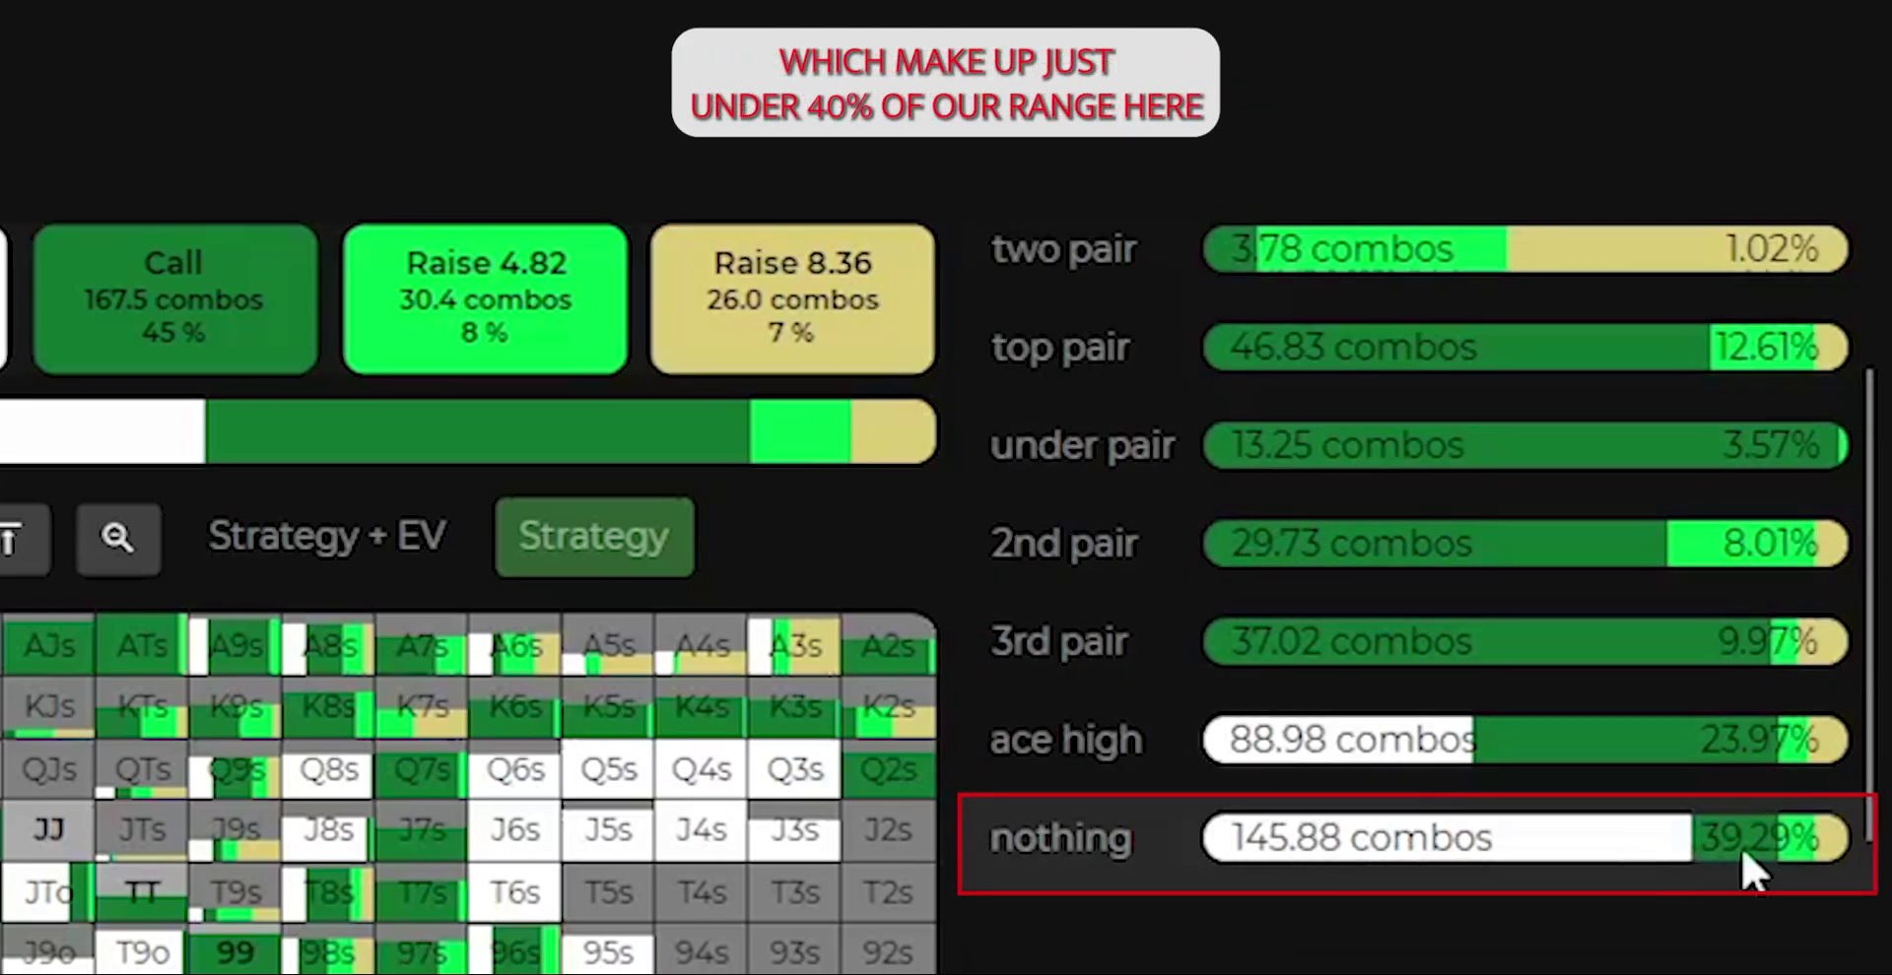
{"action": "left_click", "coordinate": [1444, 856]}
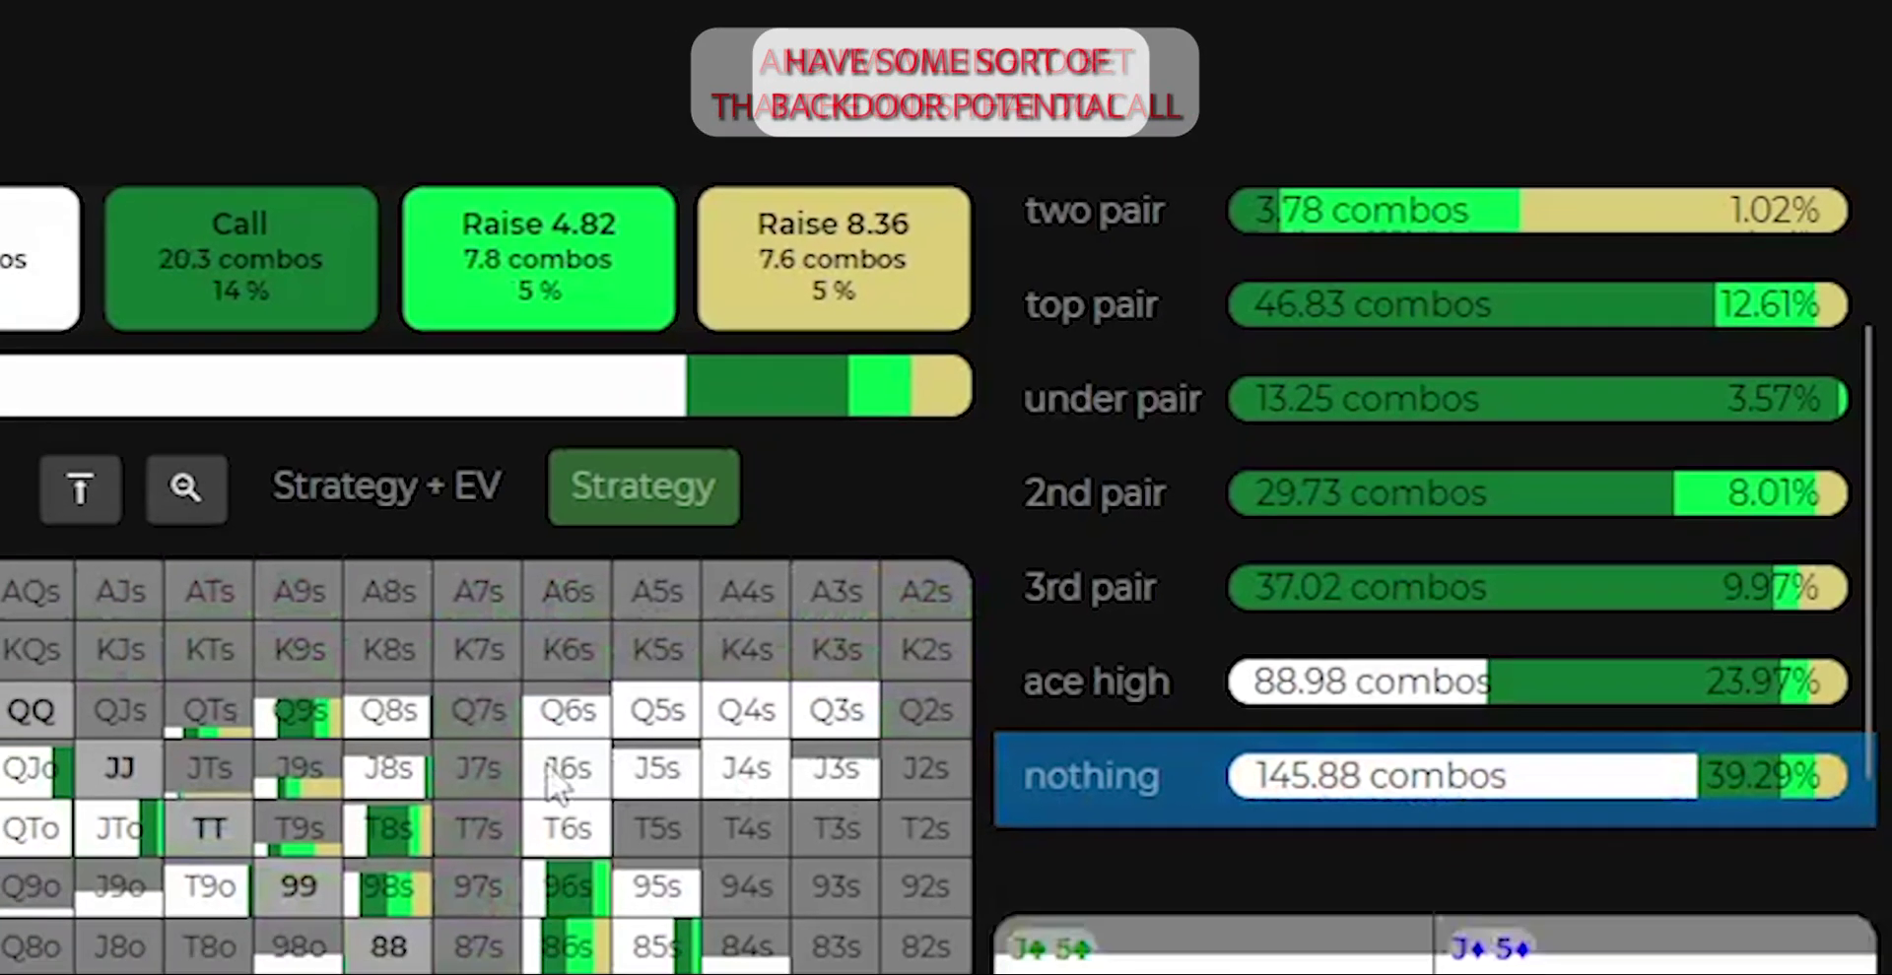
{"action": "mouse_move", "coordinate": [237, 767]}
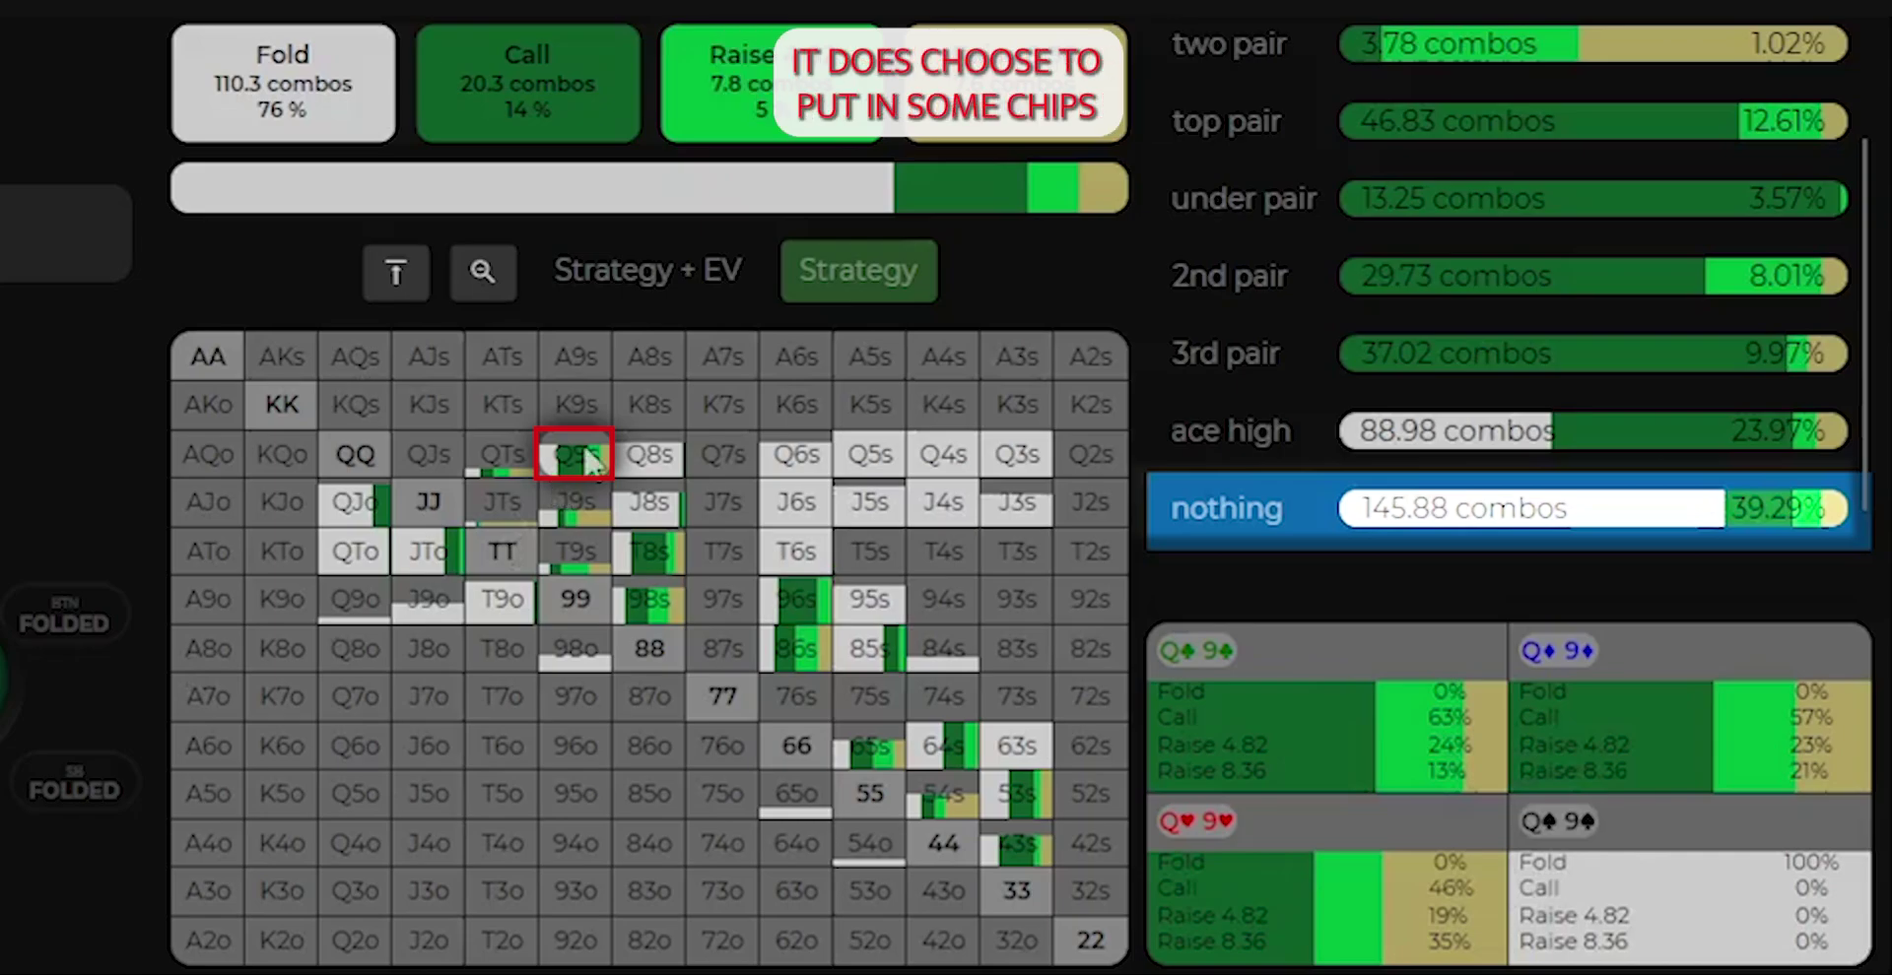
{"action": "scroll", "coordinate": [1547, 429], "scroll_direction": "down", "scroll_amount": 1}
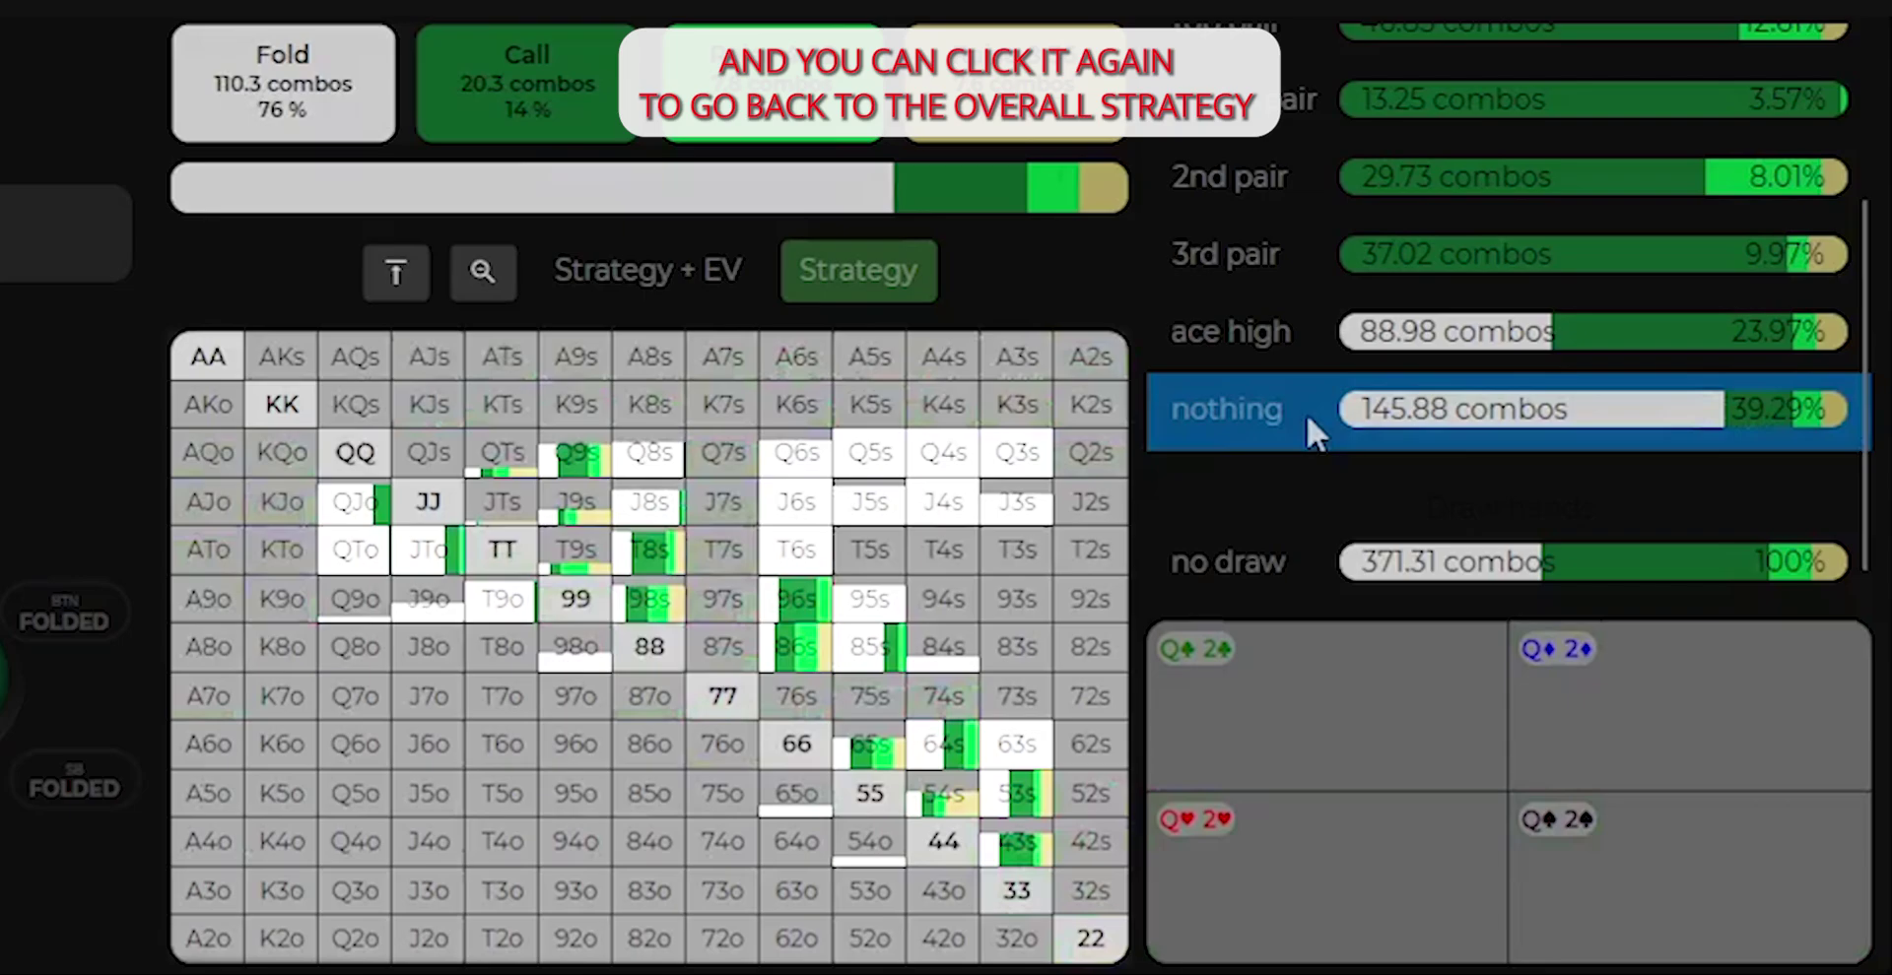
{"action": "left_click", "coordinate": [1298, 416]}
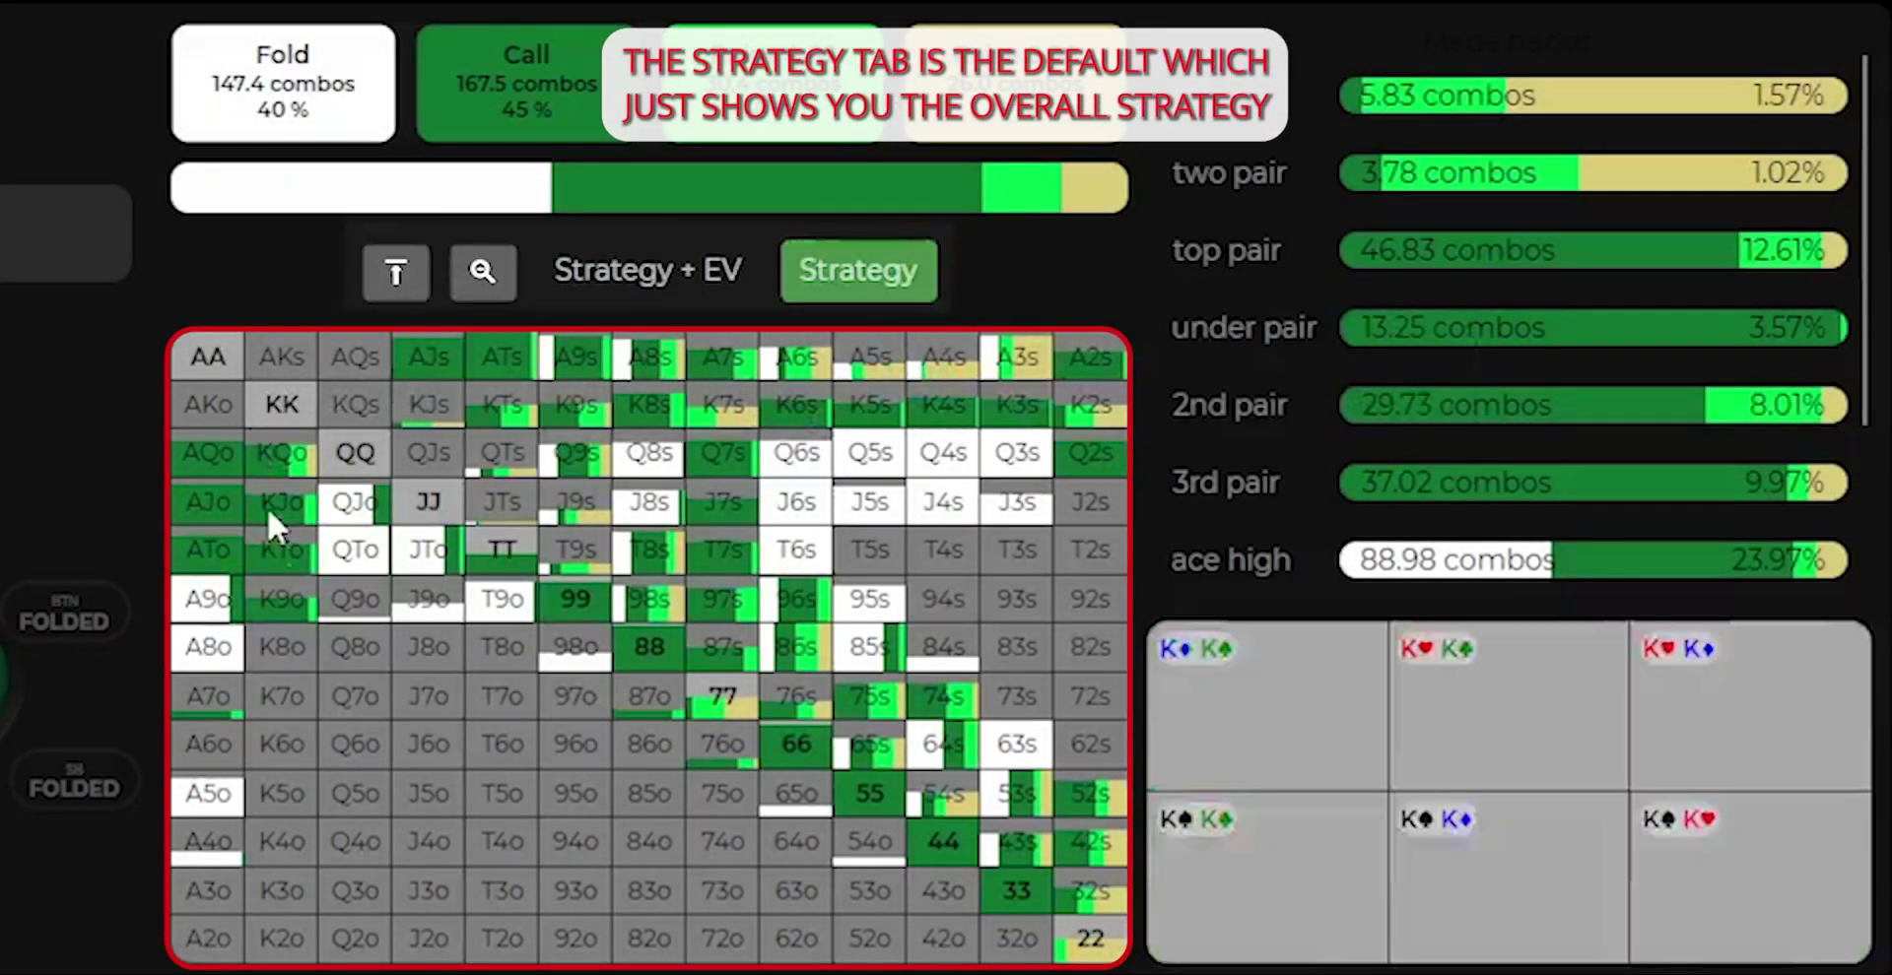
Inspect the action frequencies of Q6s and its combos, and view the hands' expected values with Strategy + EV
{"action": "left_click", "coordinate": [783, 461]}
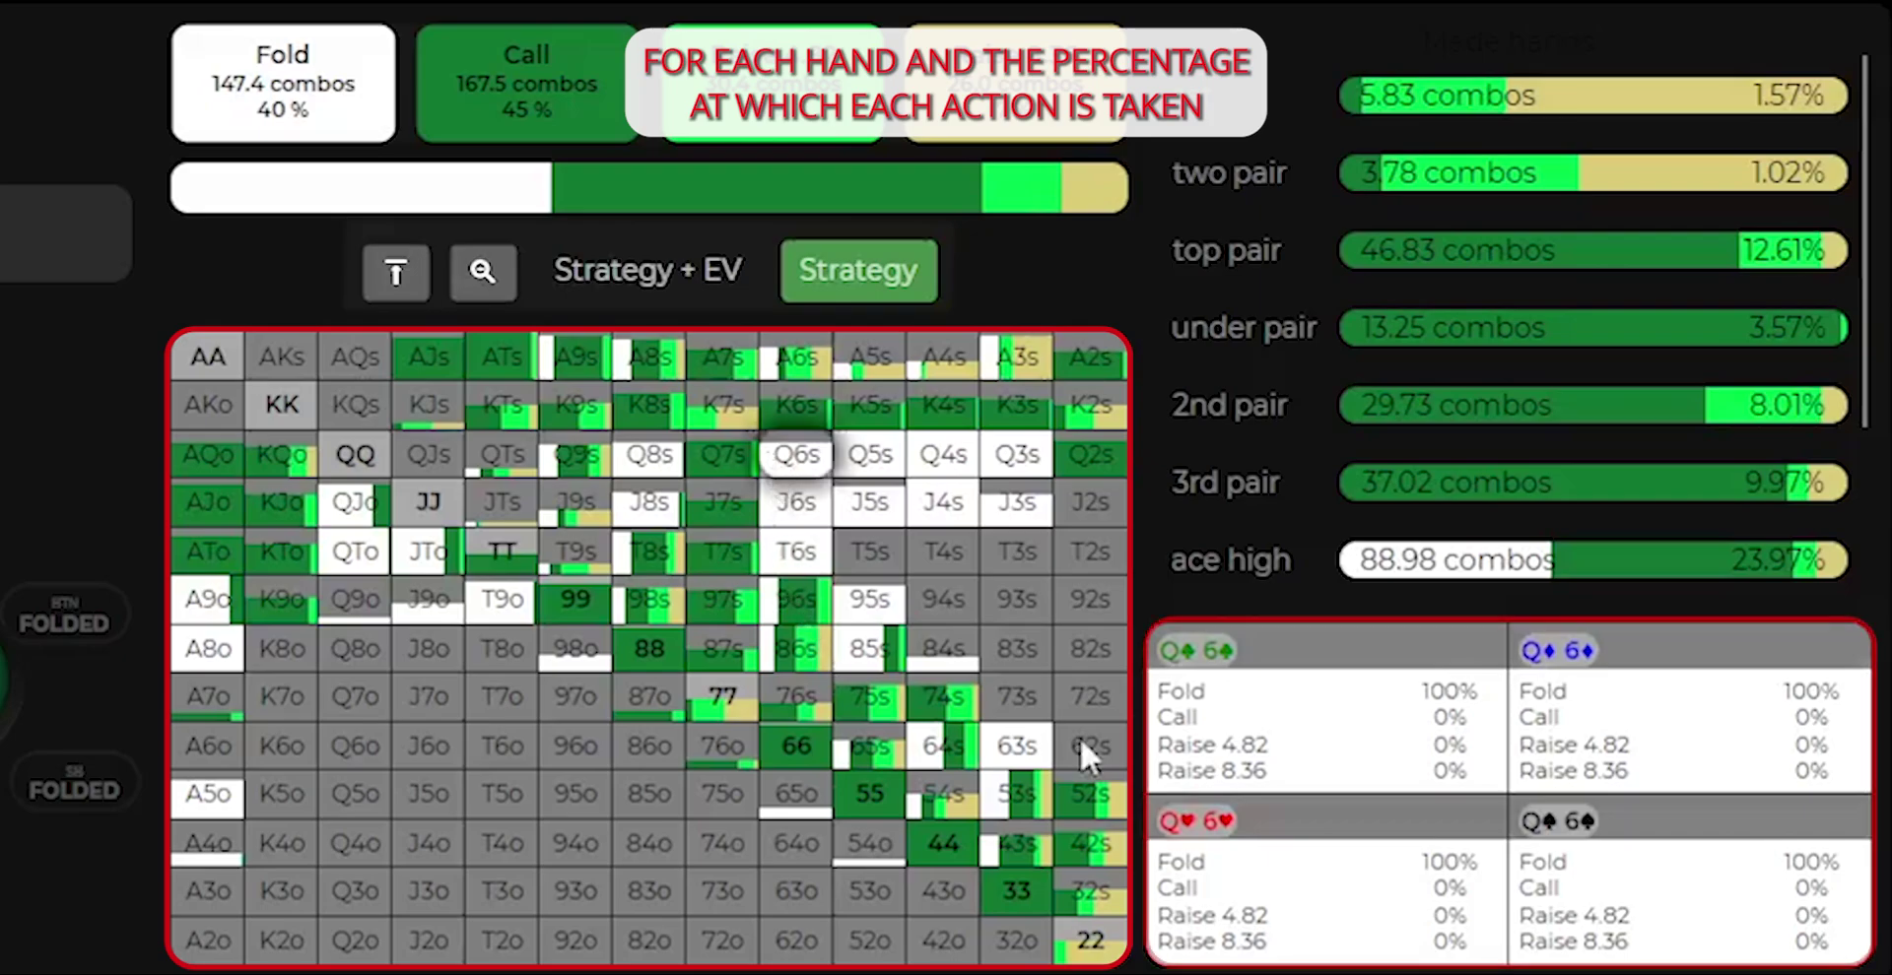
{"action": "left_click", "coordinate": [1417, 719]}
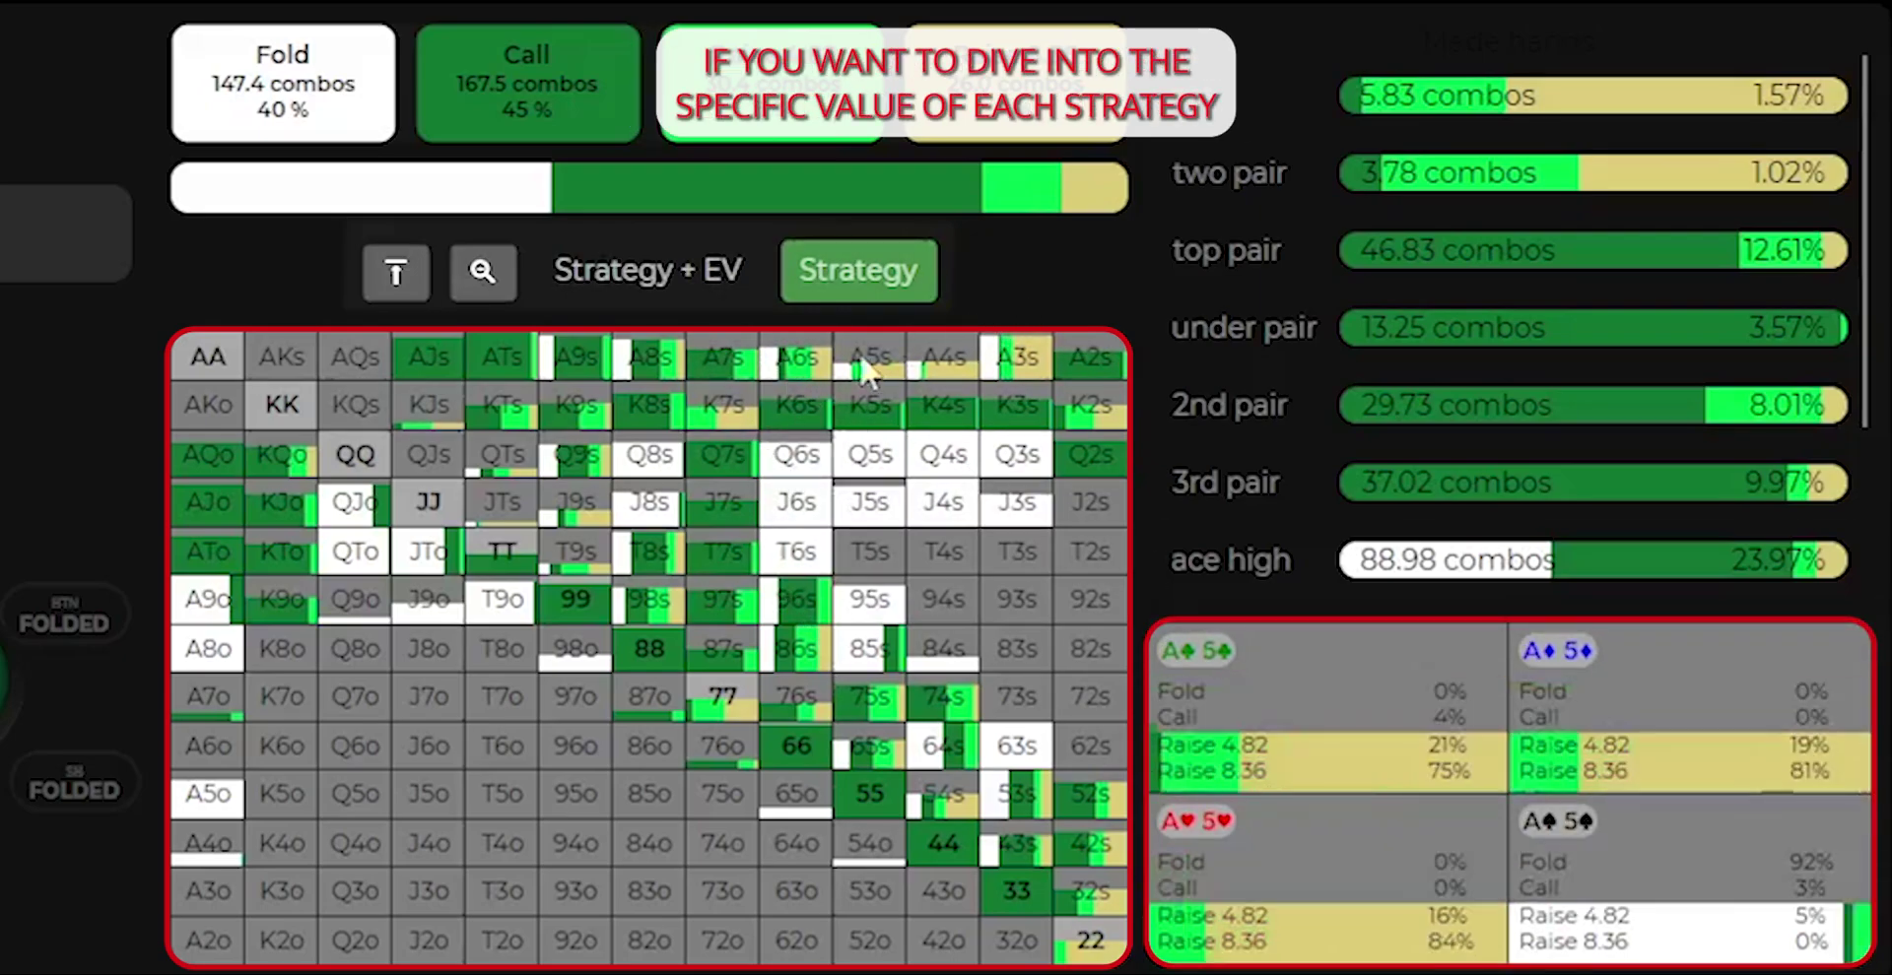
{"action": "left_click", "coordinate": [719, 282]}
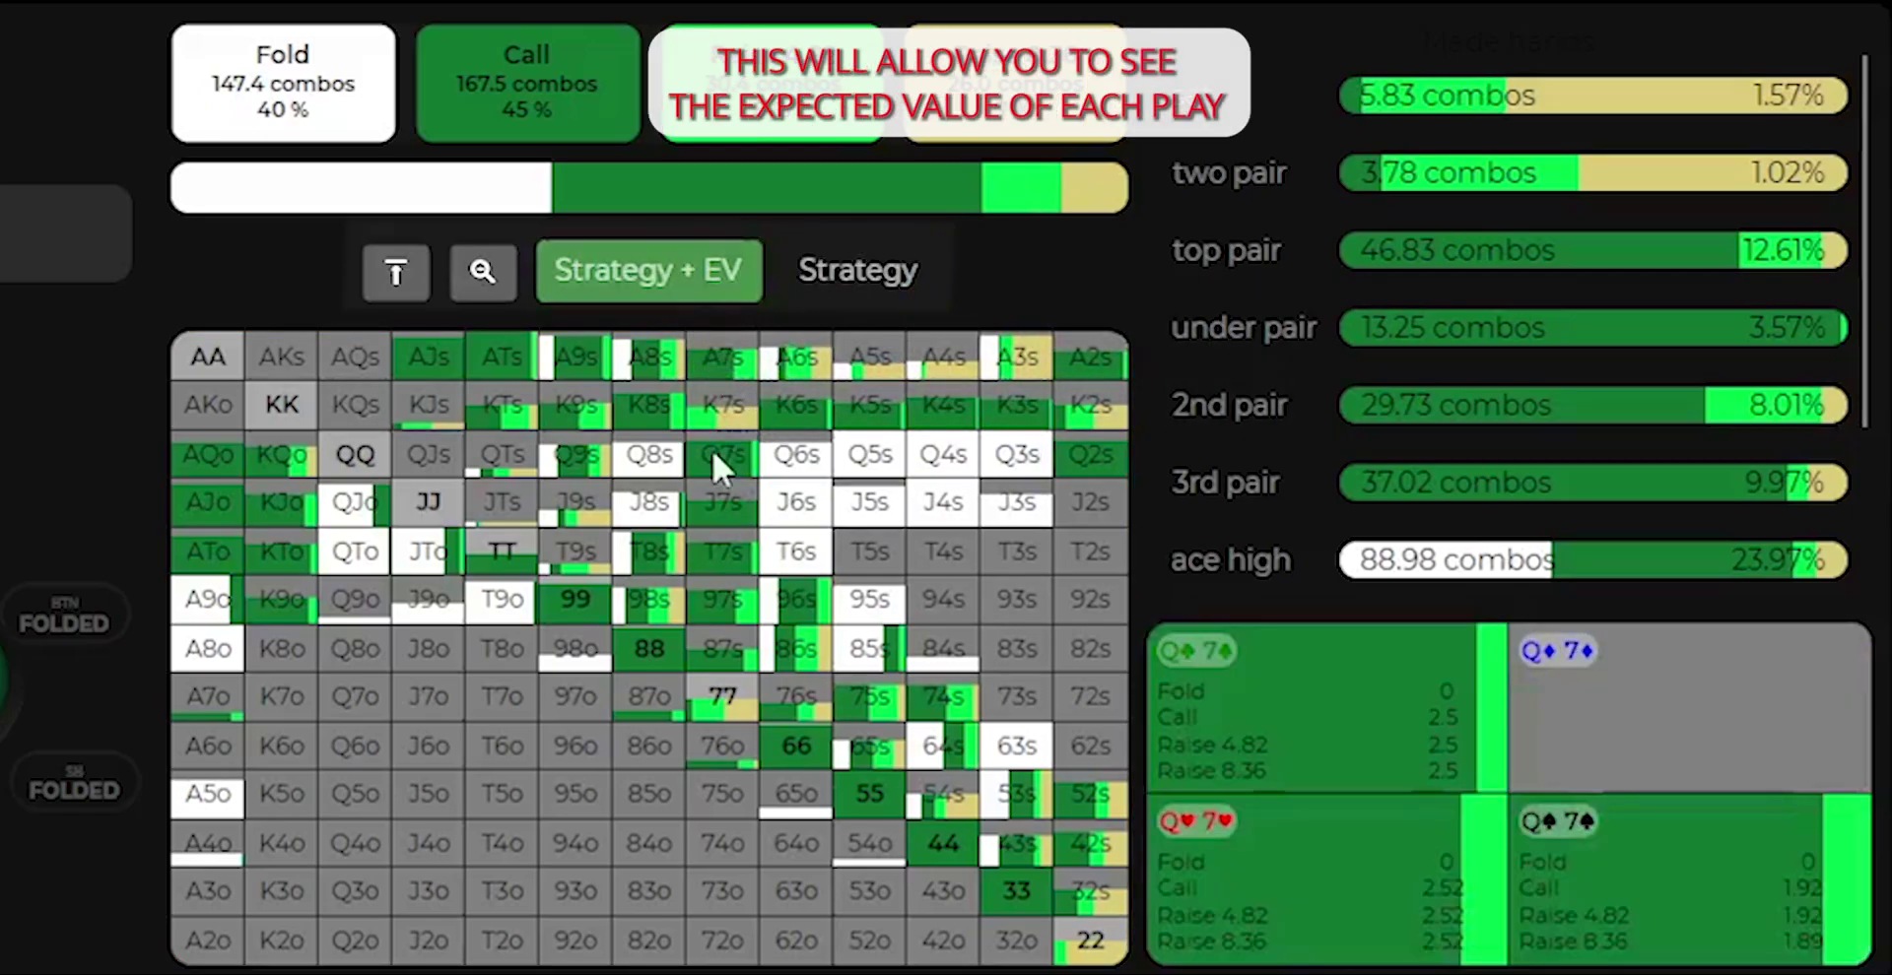
{"action": "left_click", "coordinate": [717, 416]}
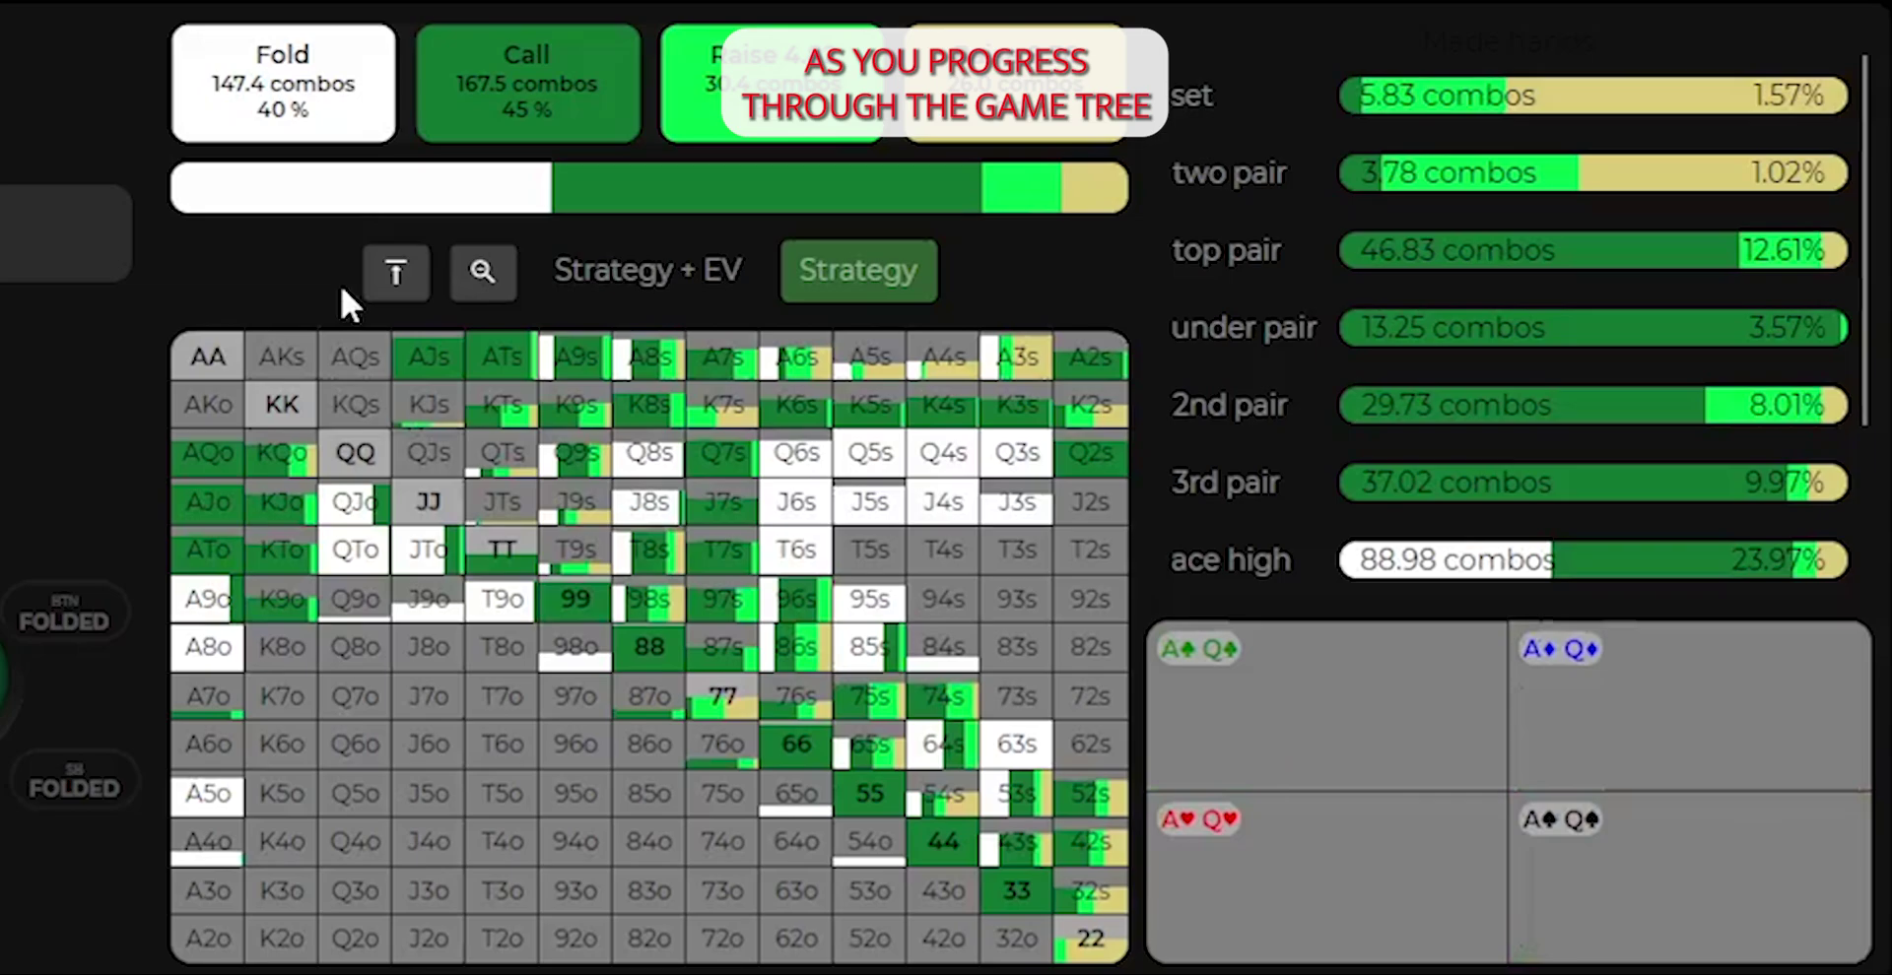
Inspect KJs in the flop range and try the range zoom and normalized range display, turning them off again
{"action": "mouse_move", "coordinate": [454, 423]}
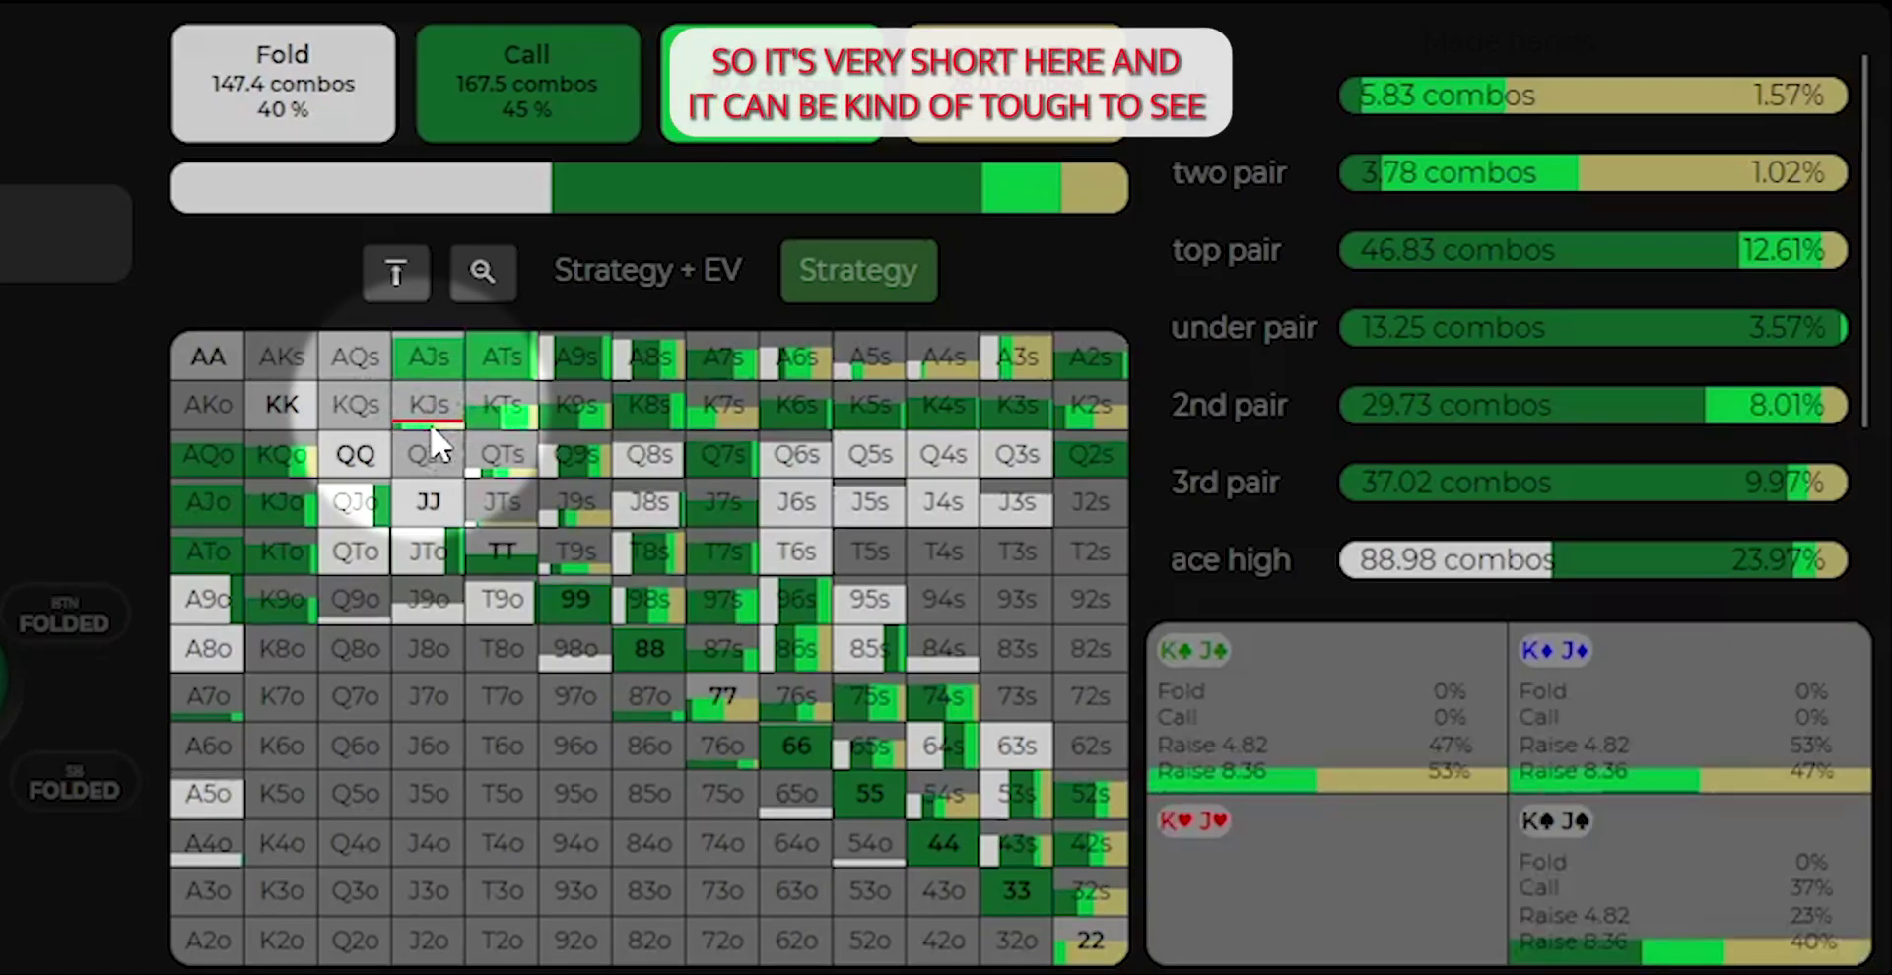
{"action": "left_click", "coordinate": [483, 271]}
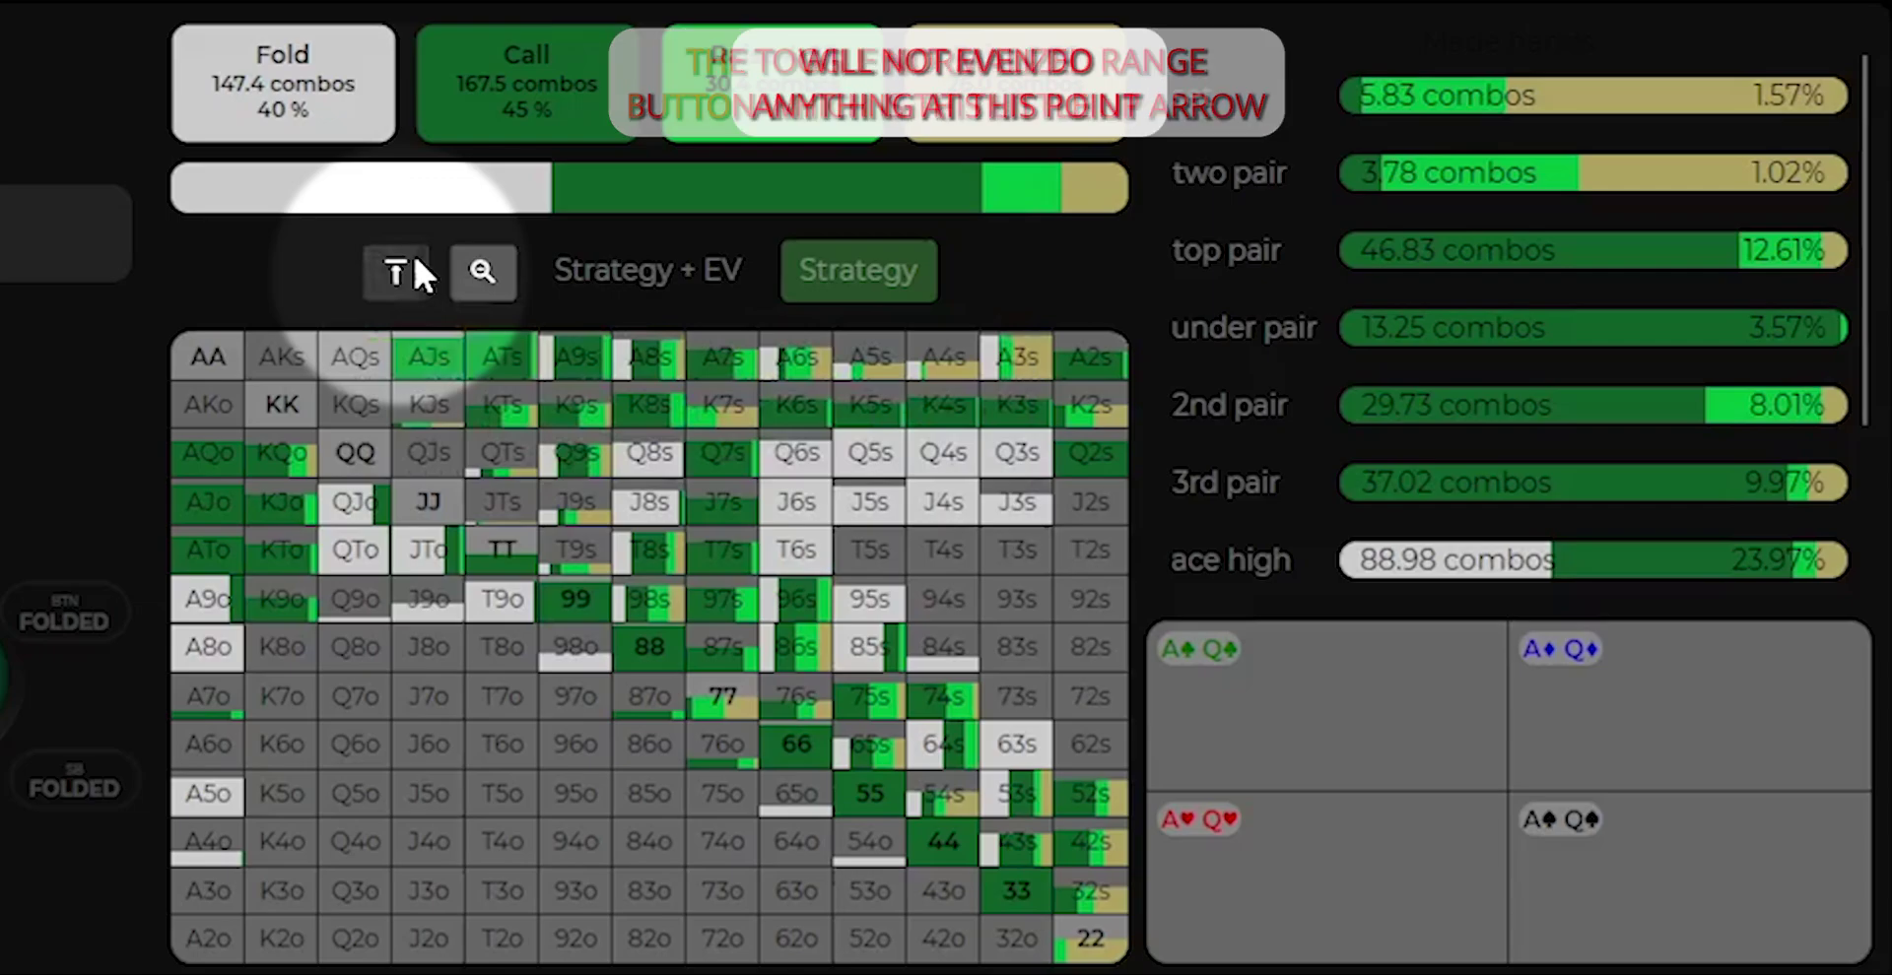
{"action": "left_click", "coordinate": [413, 266]}
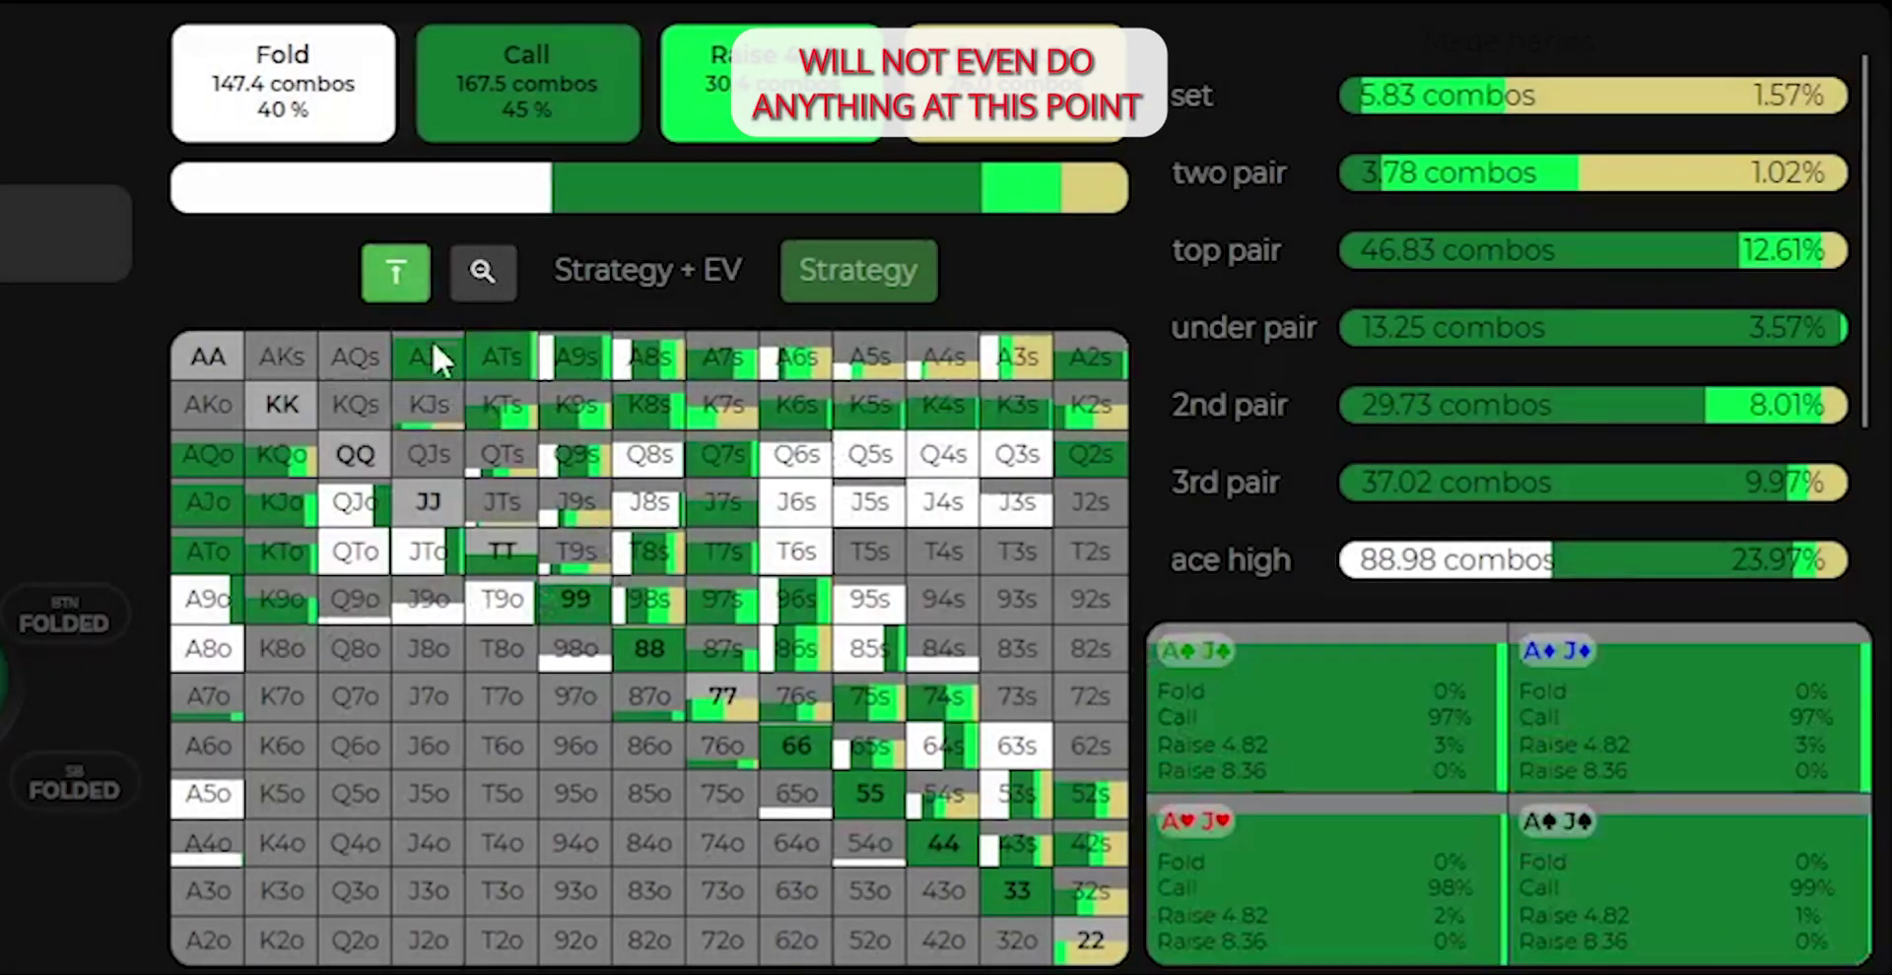
{"action": "left_click", "coordinate": [395, 272]}
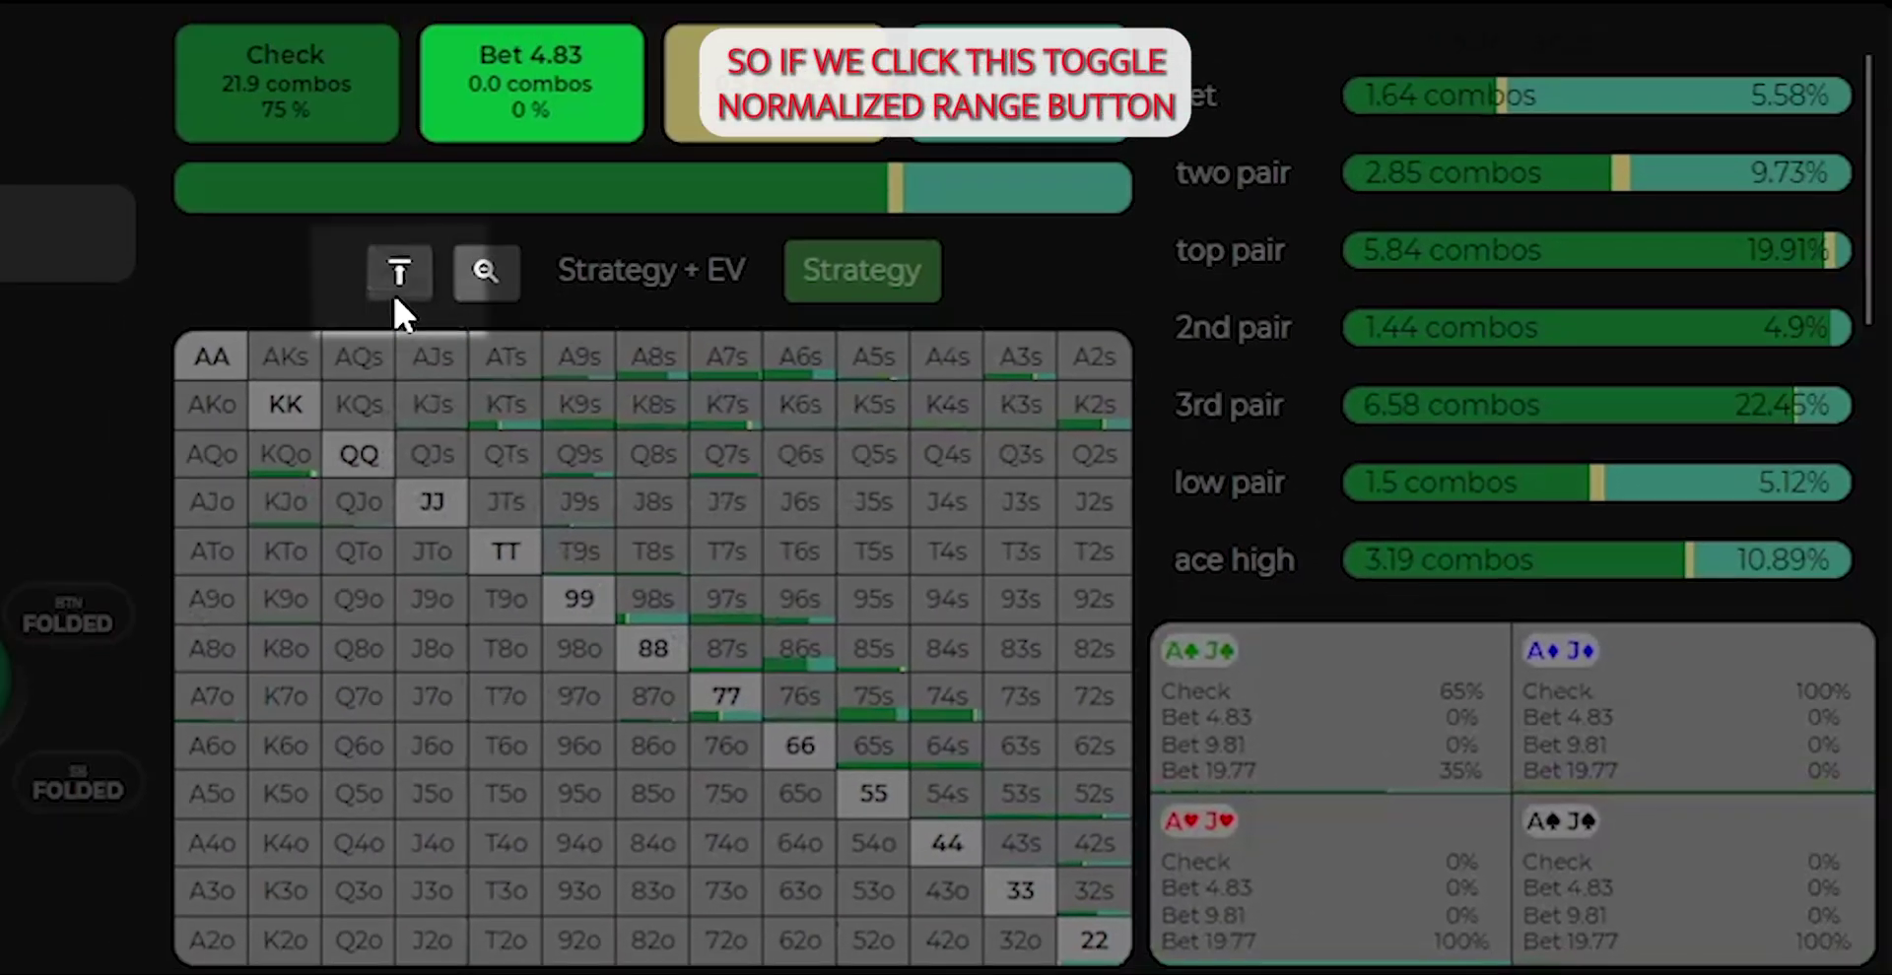
Compare the sparse range with normalized display and zoom enabled at the Check or Bet 4.83 node, and turn both off
{"action": "left_click", "coordinate": [392, 292]}
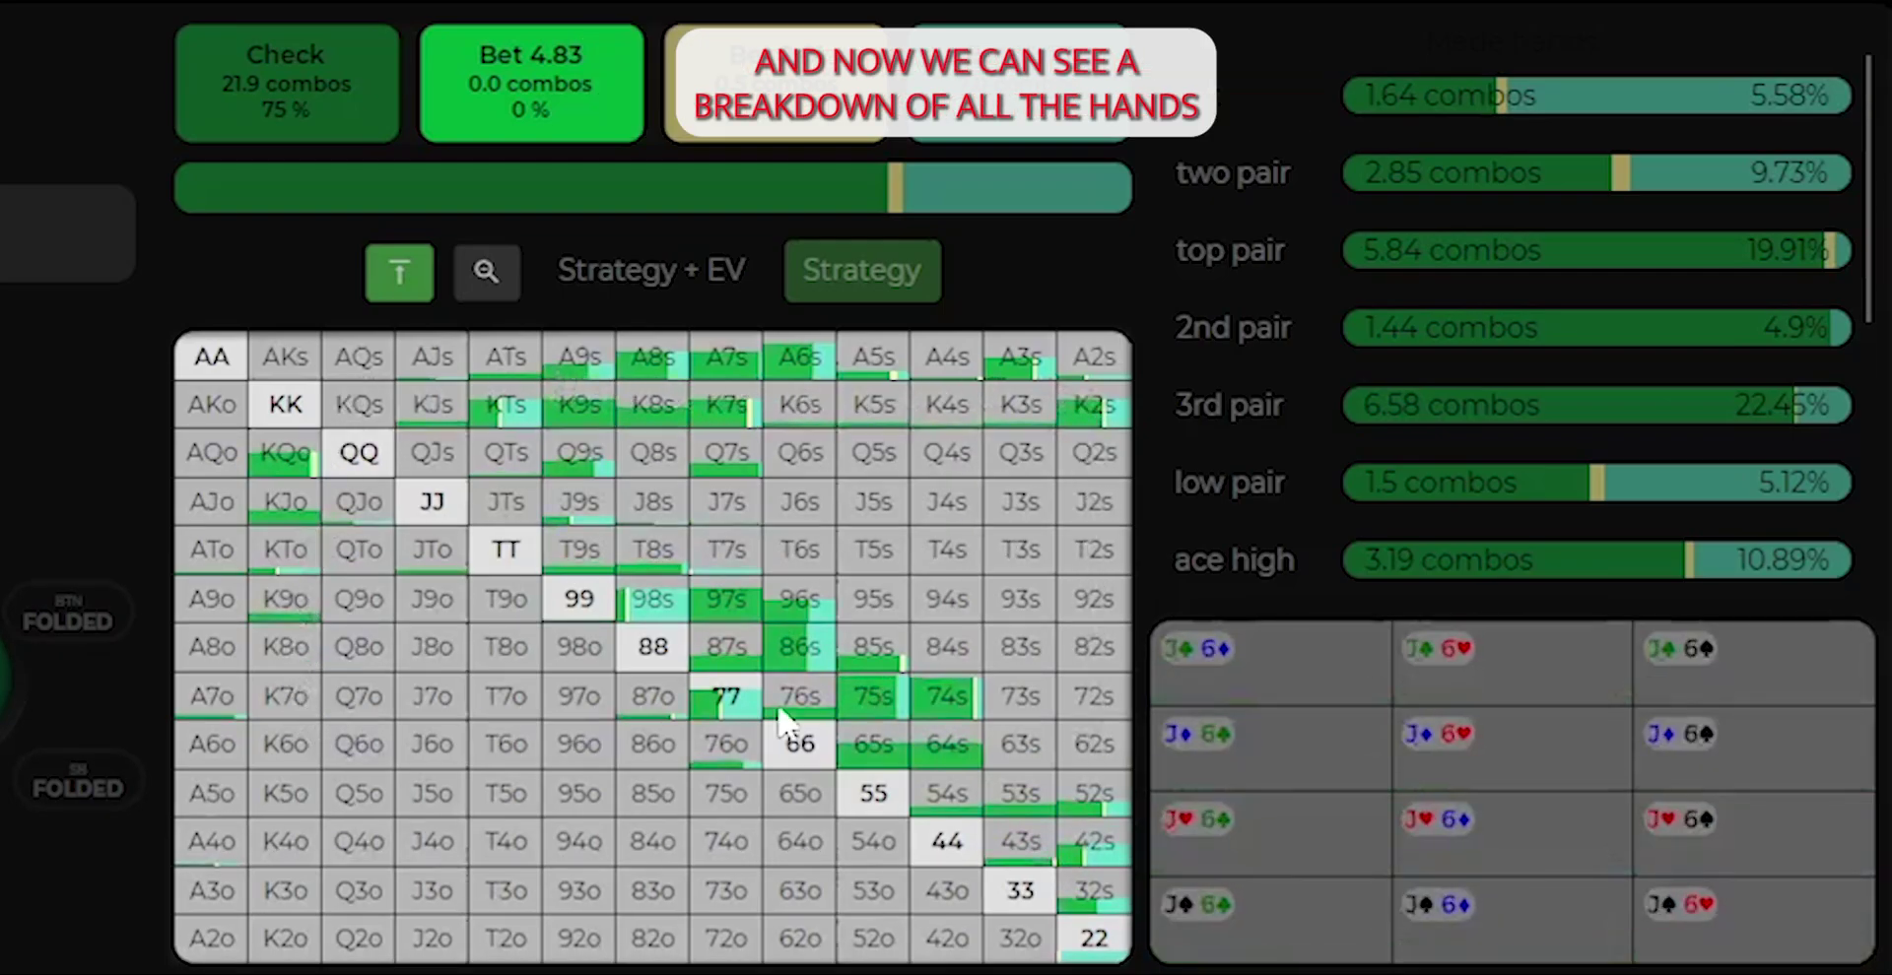
{"action": "left_click", "coordinate": [498, 276]}
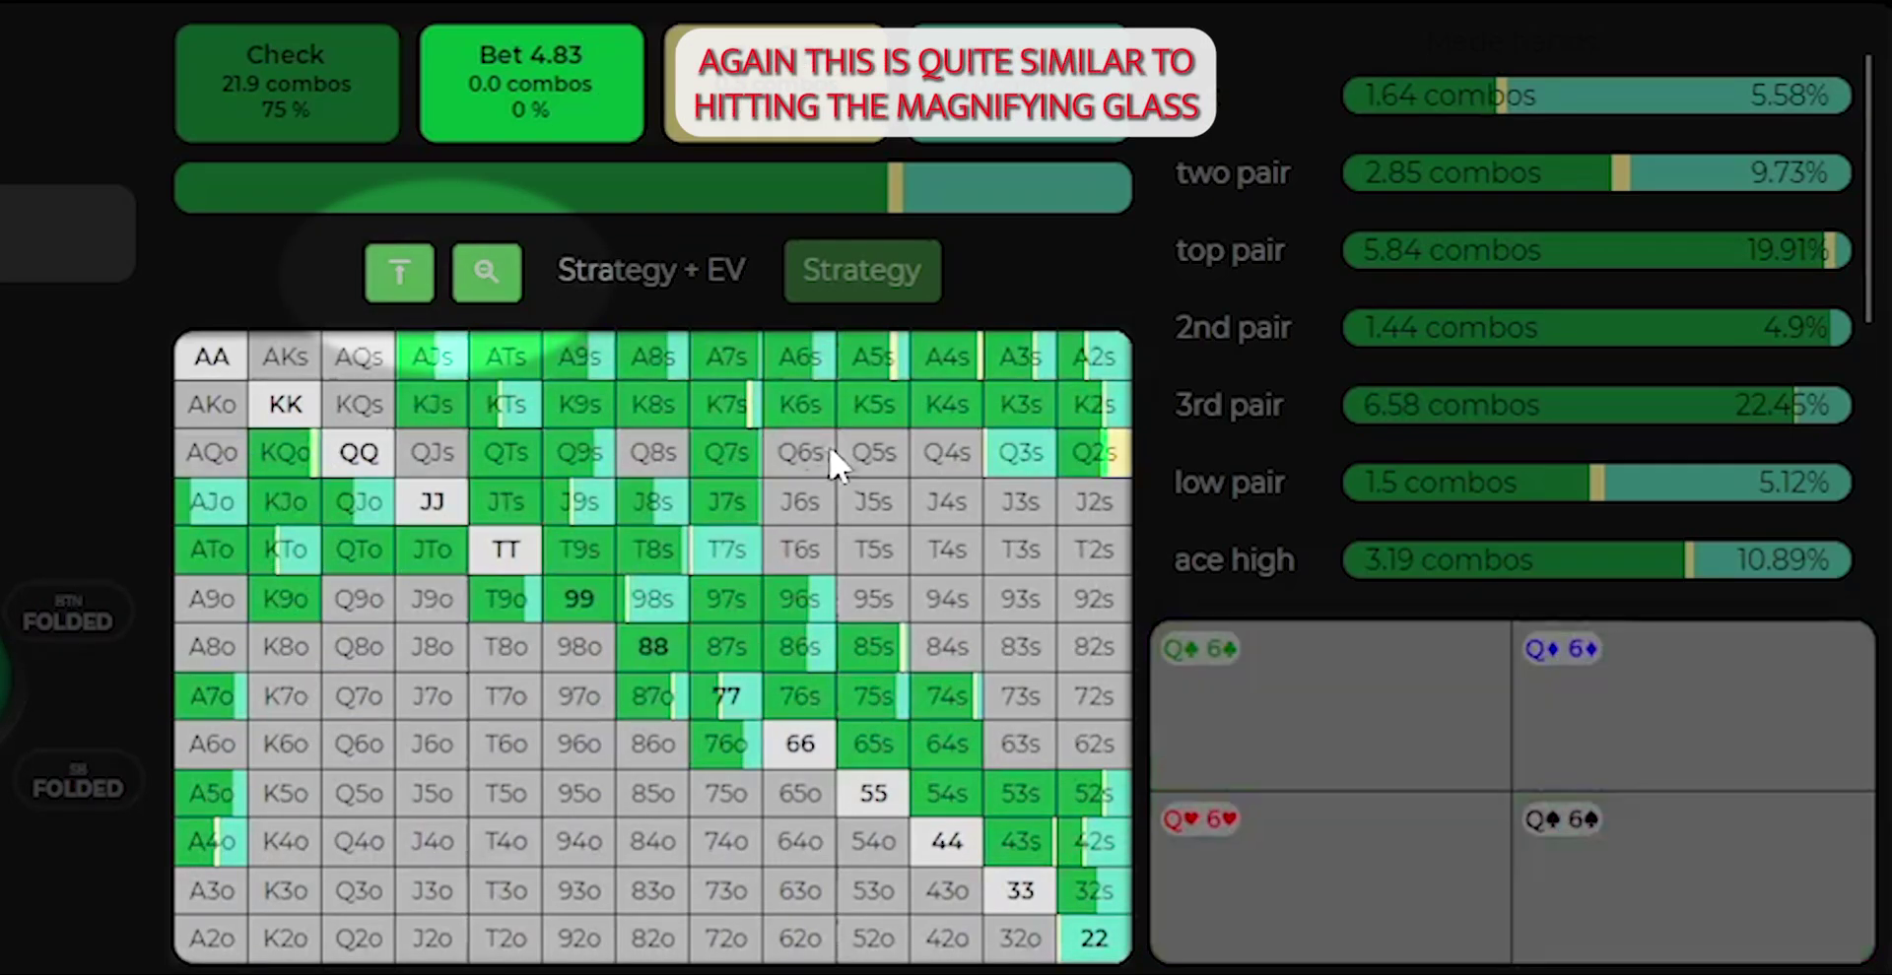
{"action": "left_click", "coordinate": [486, 274]}
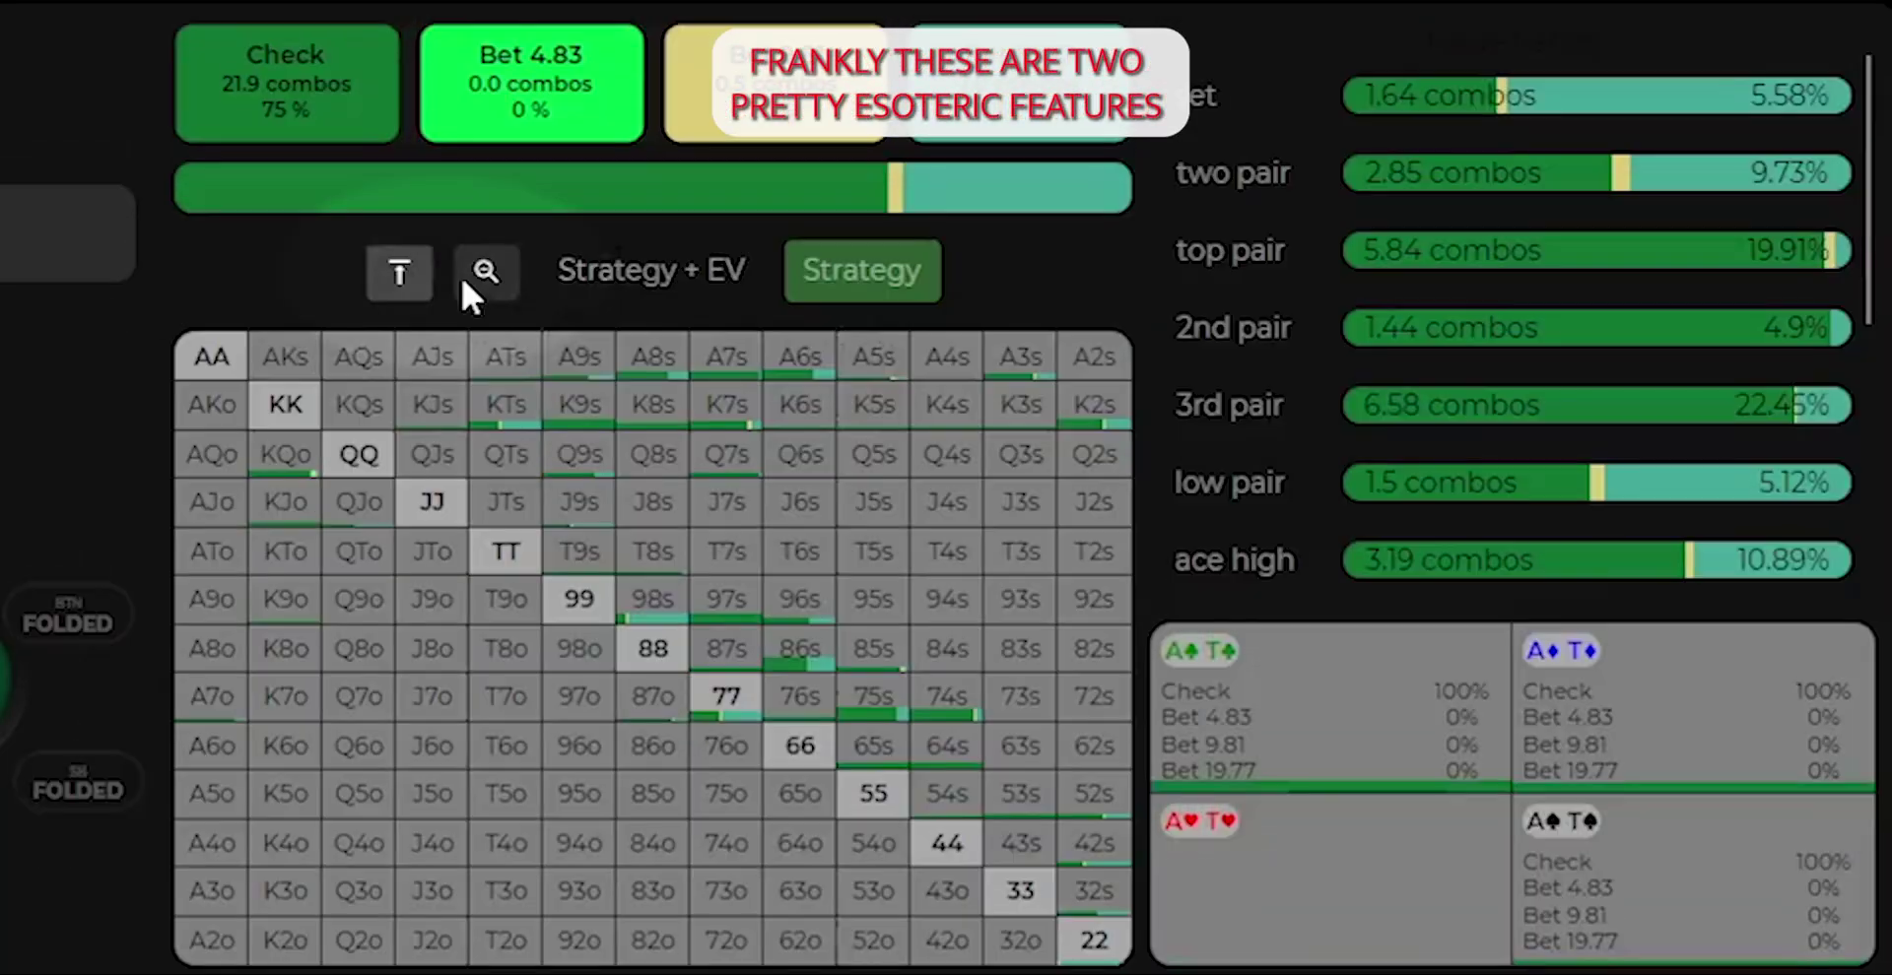
{"action": "left_click", "coordinate": [399, 268]}
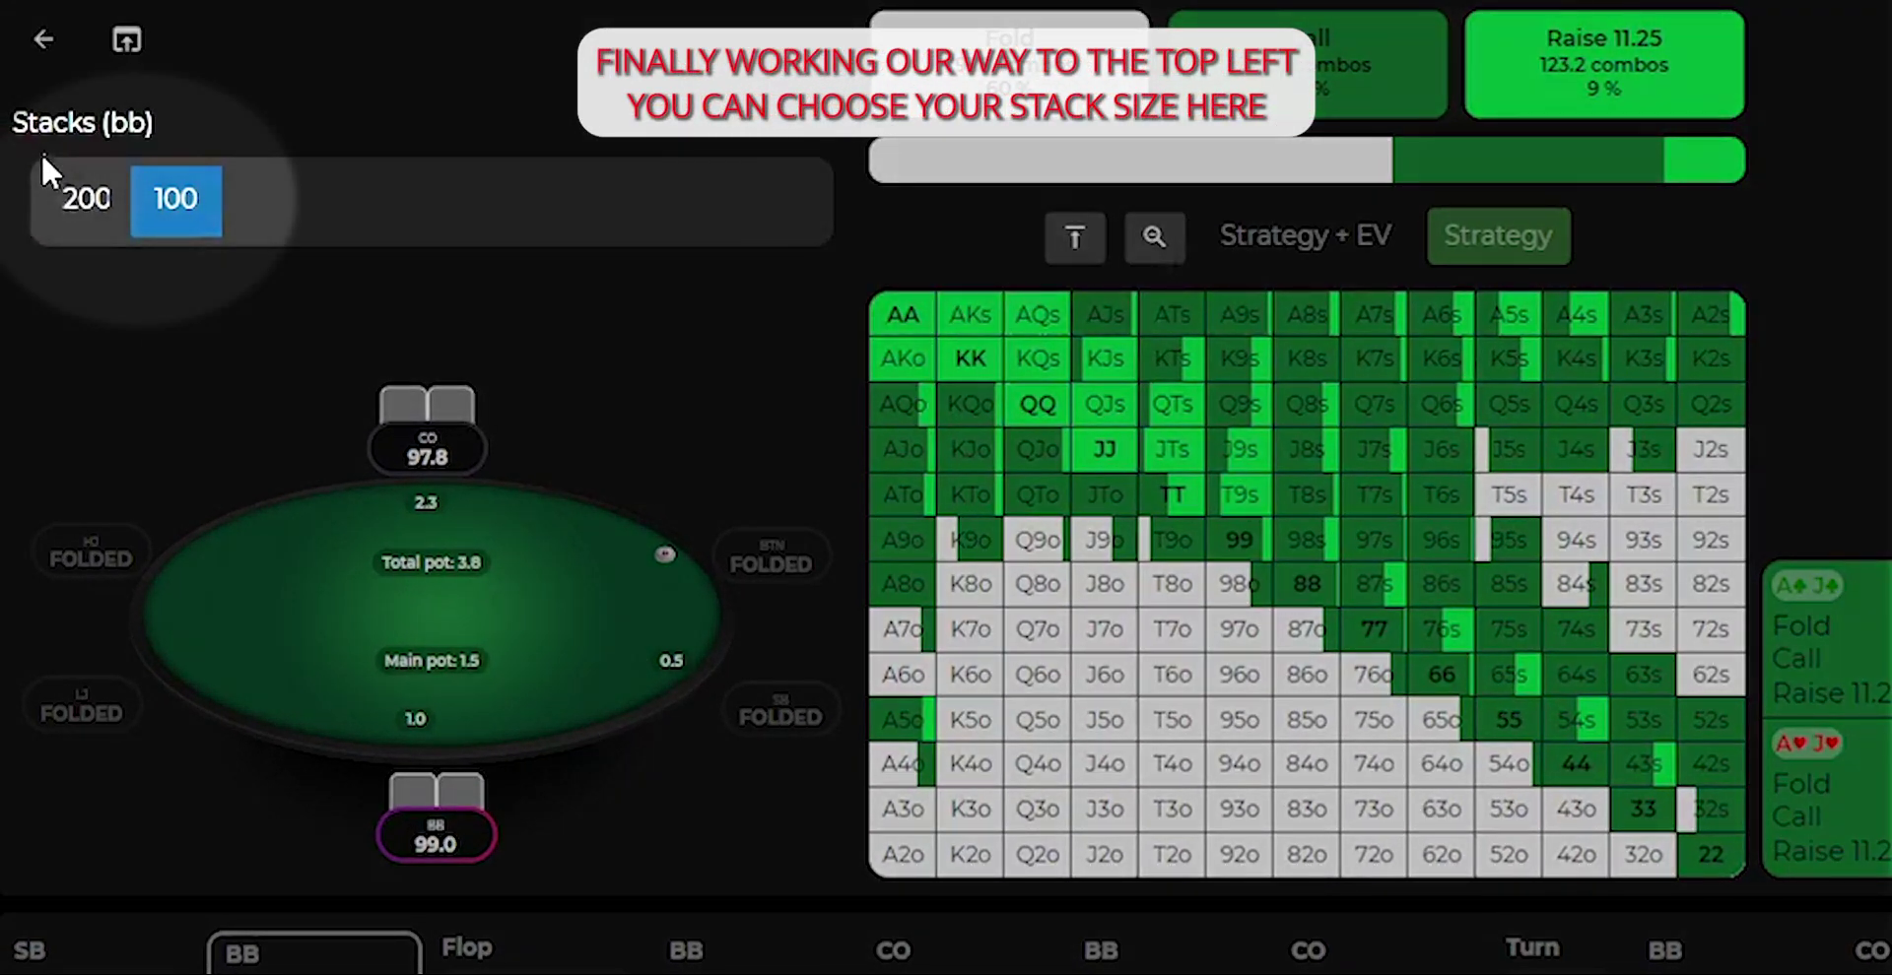
Switch the stack size to 200 bb and back to 100 bb
{"action": "left_click", "coordinate": [63, 209]}
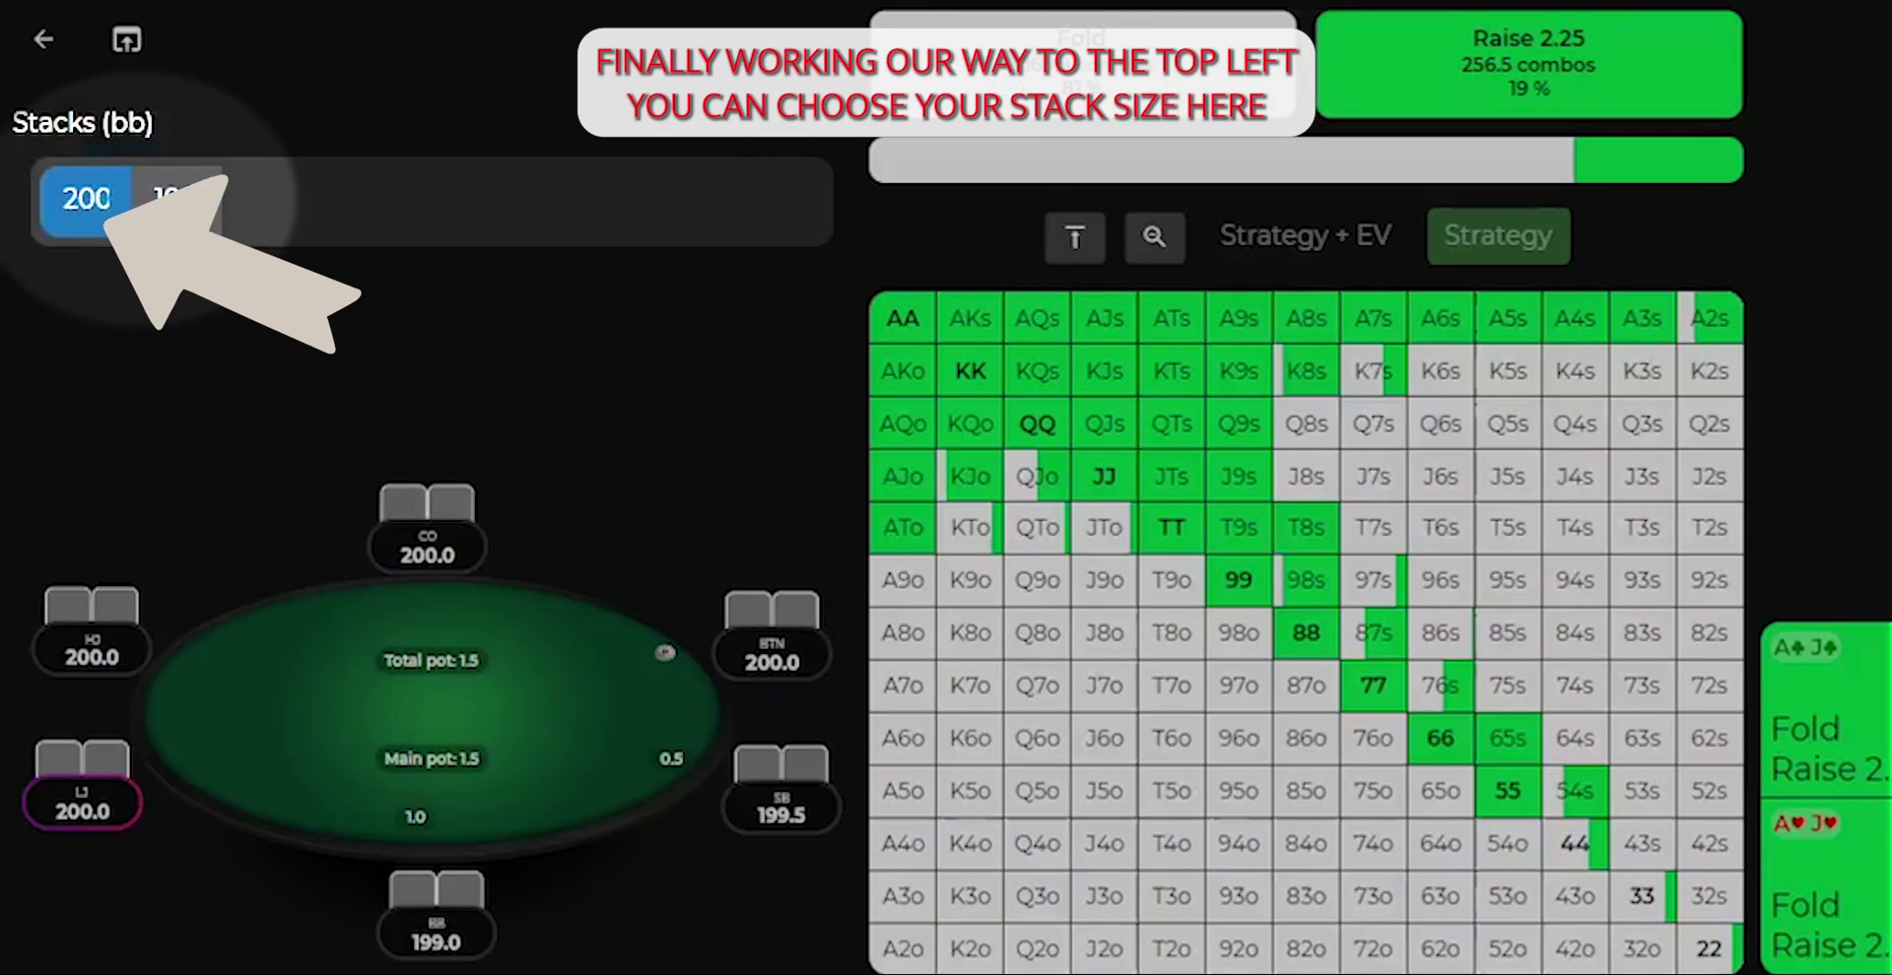
{"action": "left_click", "coordinate": [189, 219]}
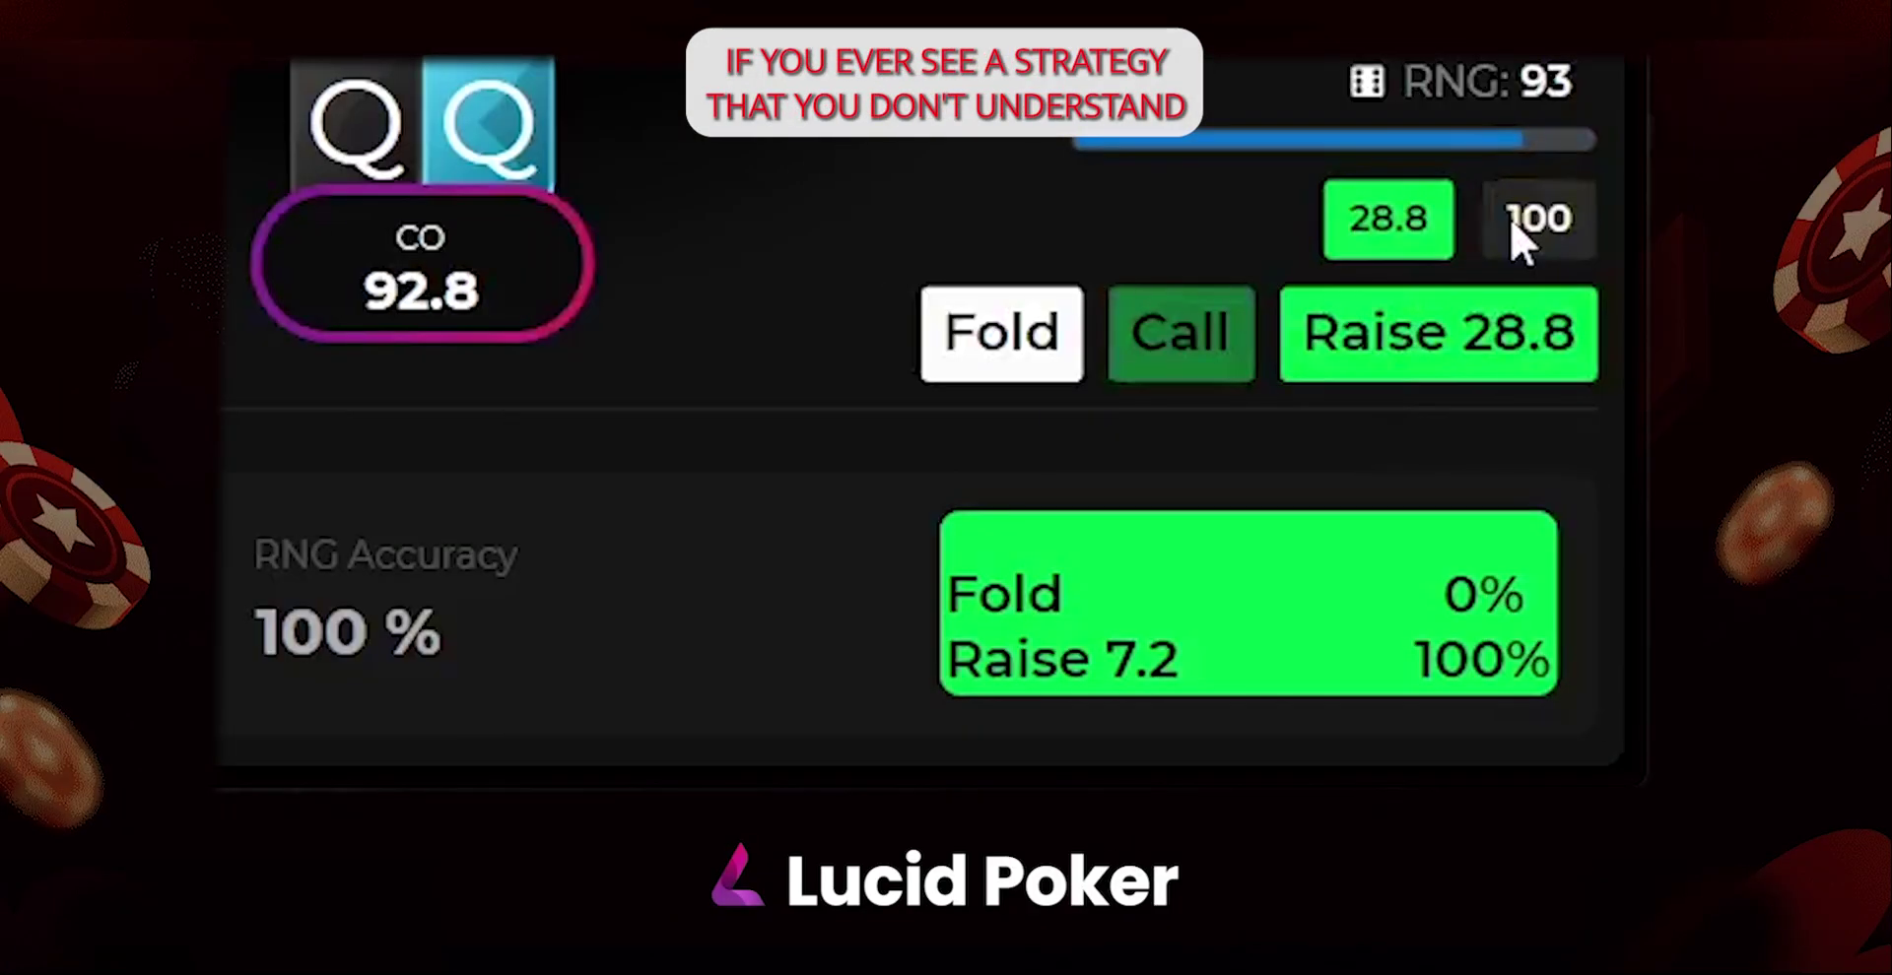
Choose the 100 raise size and raise with the pocket queens in the CO drill hand
{"action": "left_click", "coordinate": [1511, 219]}
{"action": "left_click", "coordinate": [1499, 295]}
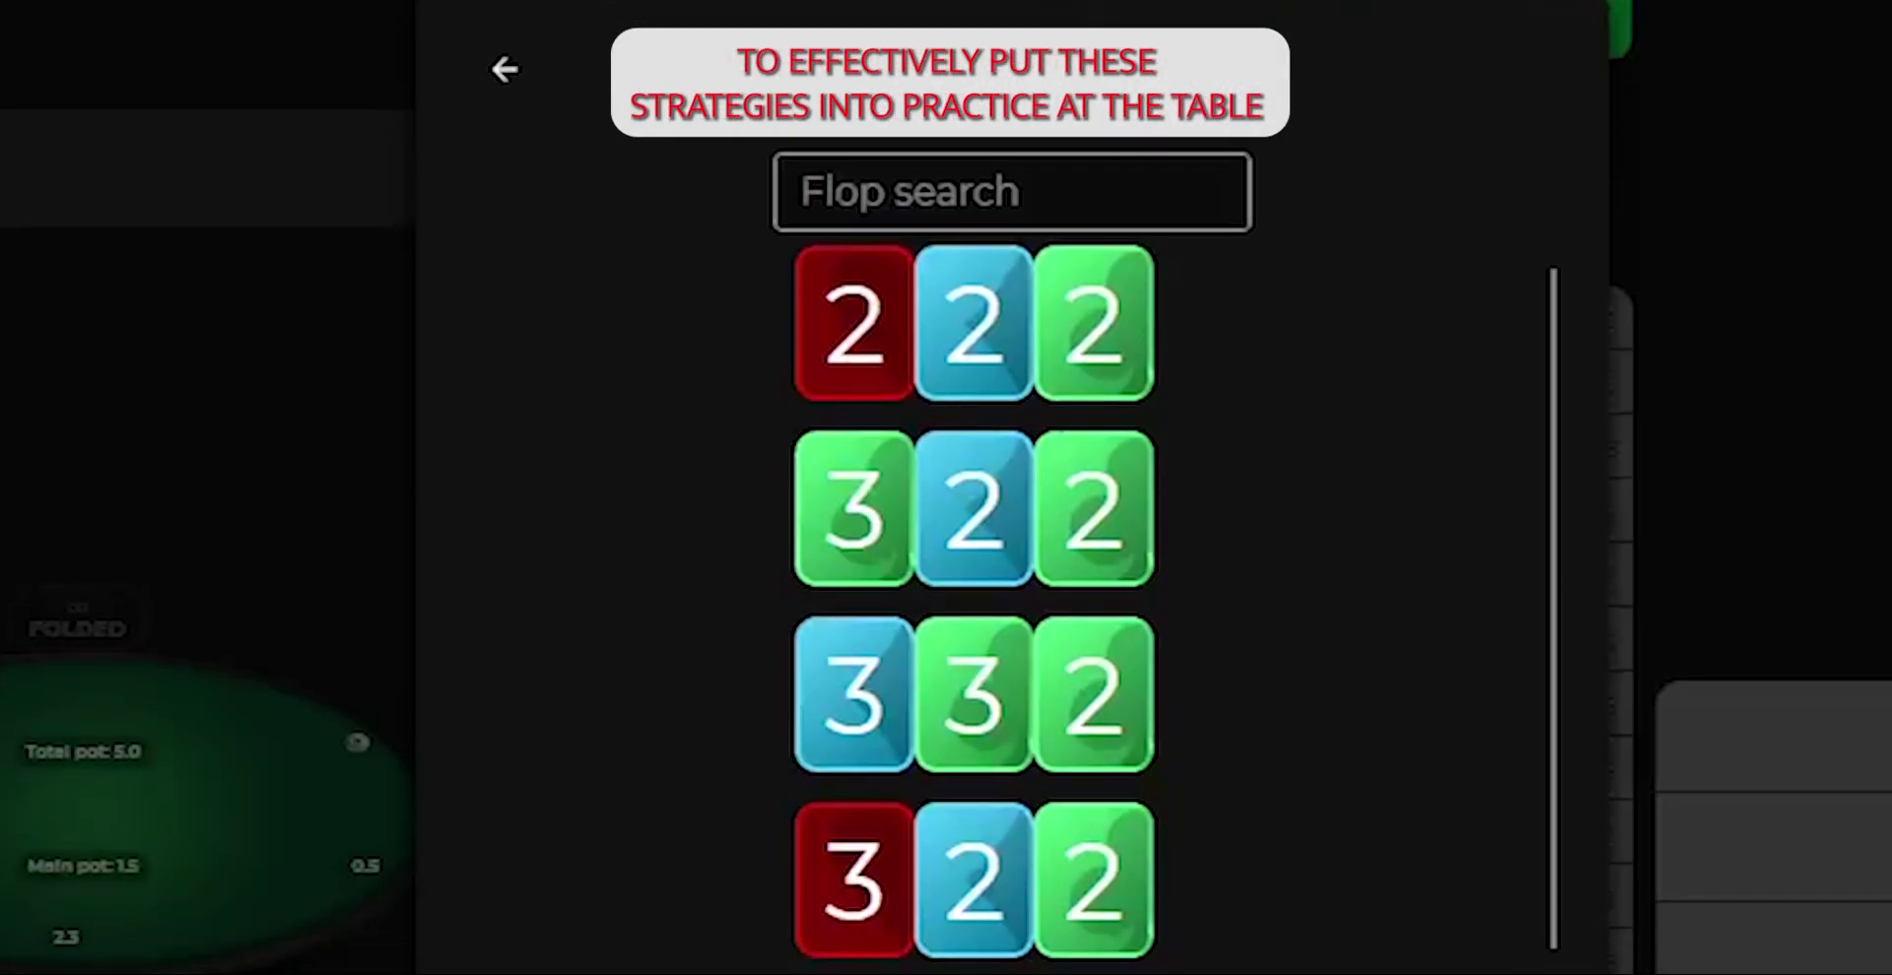
{"action": "scroll", "coordinate": [973, 591], "scroll_direction": "down", "scroll_amount": 15}
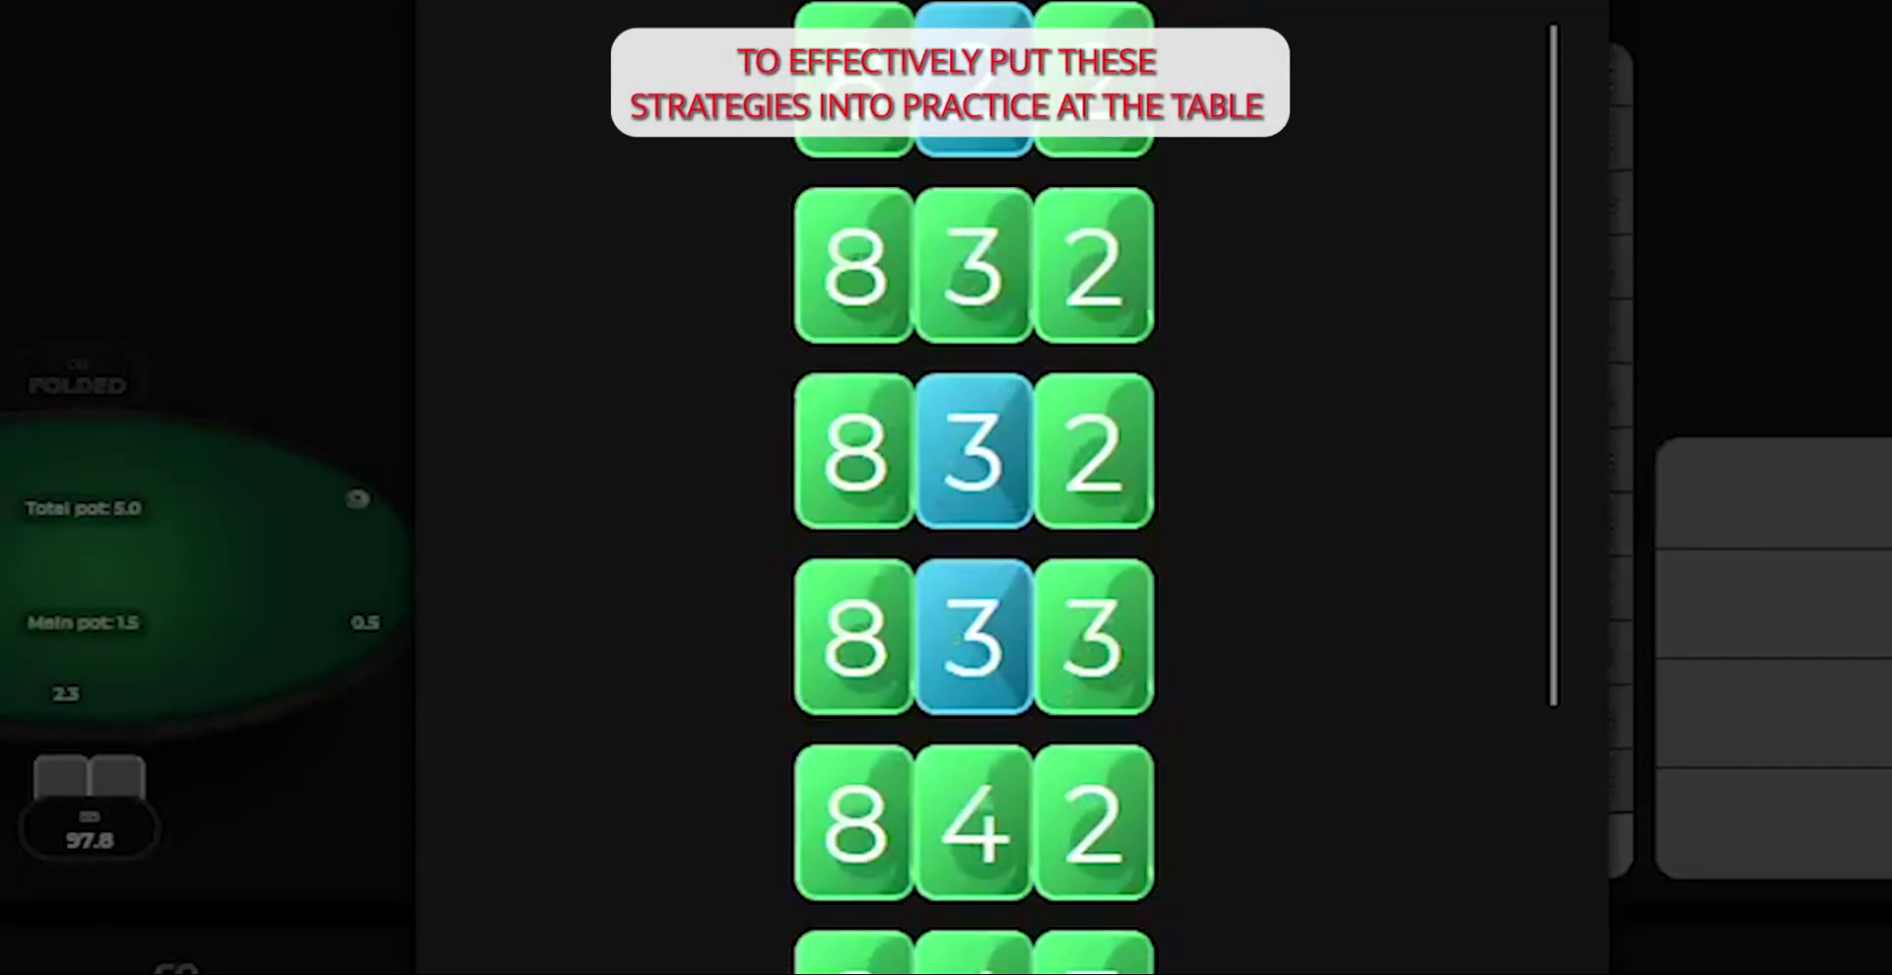